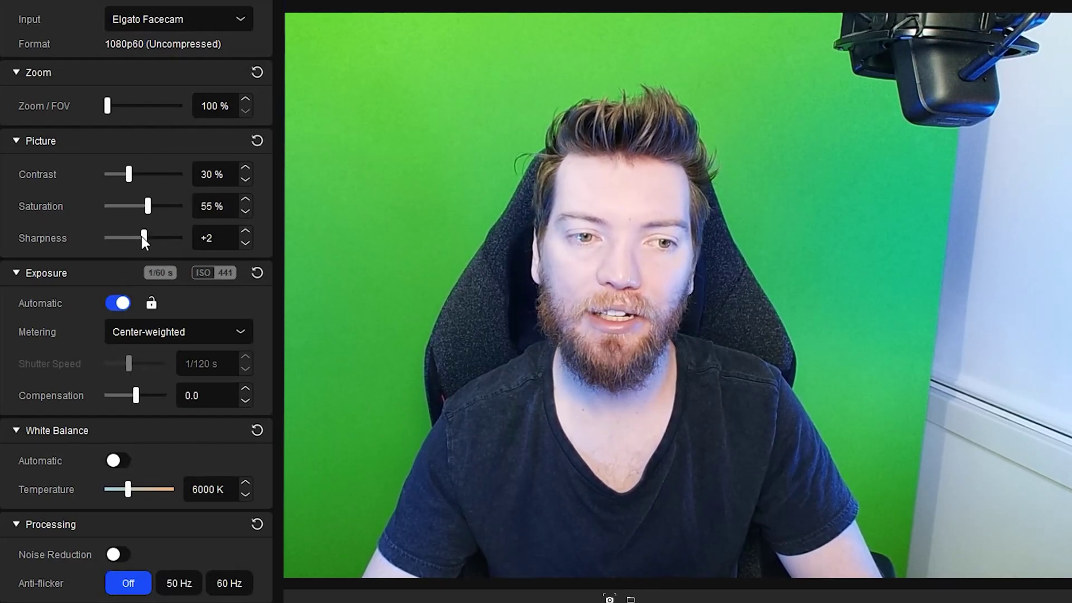
Step: Test zero sharpness and manual exposure at ISO 6400, then restore sharpness +2 and automatic exposure
drag(143, 237, 95, 252)
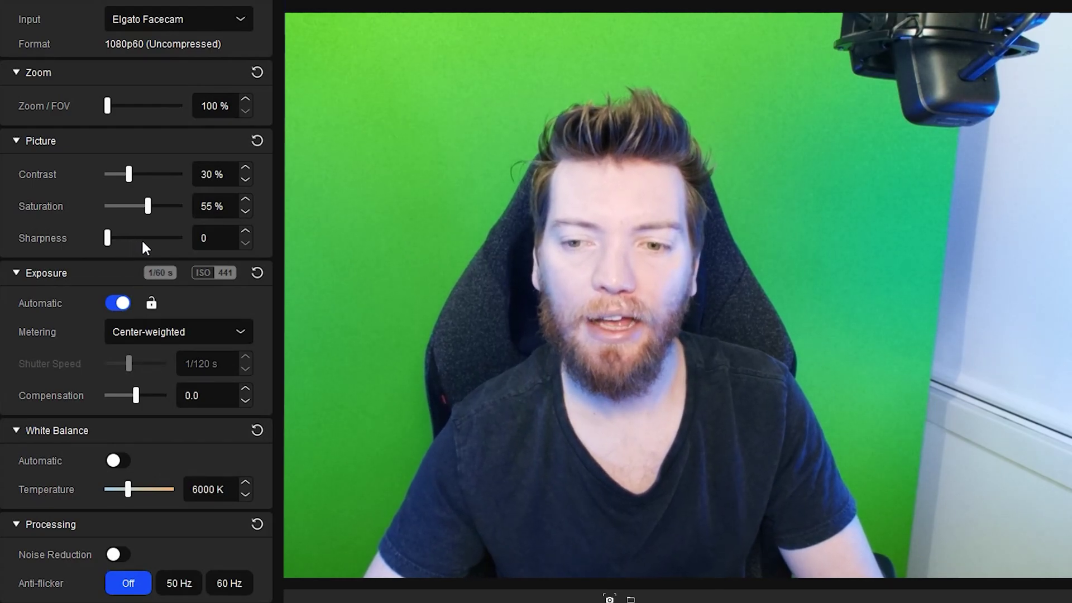
click(245, 231)
click(245, 231)
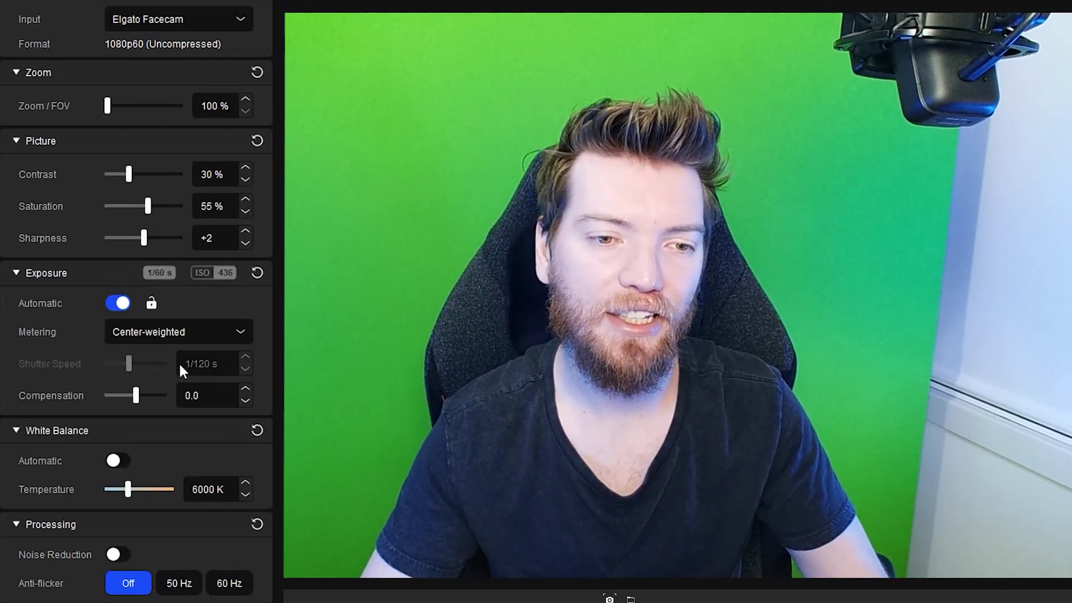
click(118, 303)
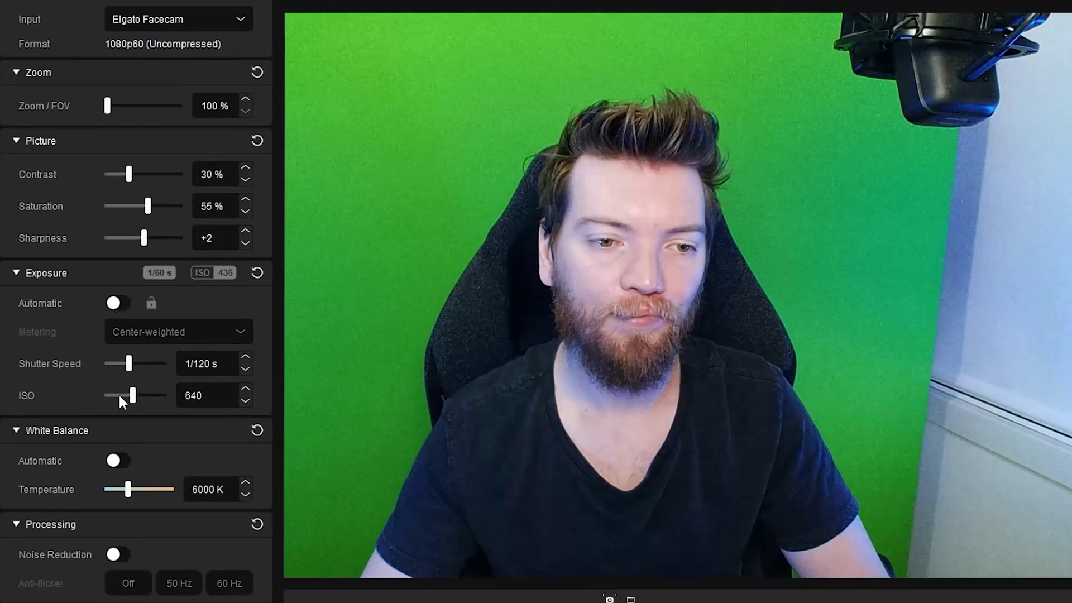
mouse_move(131, 395)
mouse_down()
mouse_move(167, 395)
mouse_move(120, 397)
mouse_move(159, 395)
mouse_move(131, 401)
mouse_up()
click(112, 303)
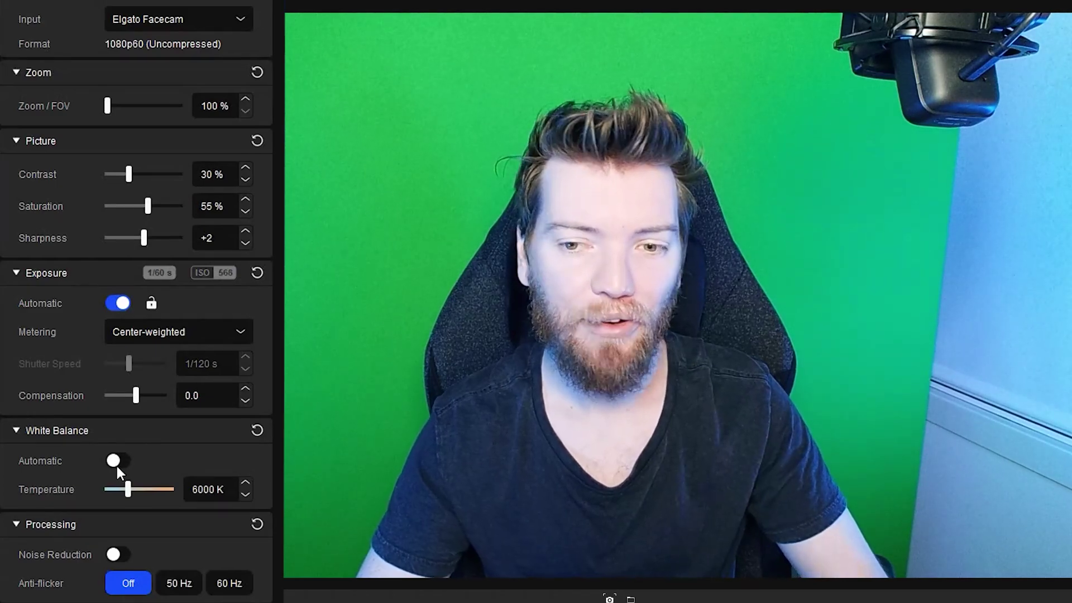
Step: Enable automatic white balance, turn noise reduction off, and leave anti-flicker Off after testing 50/60 Hz
click(117, 464)
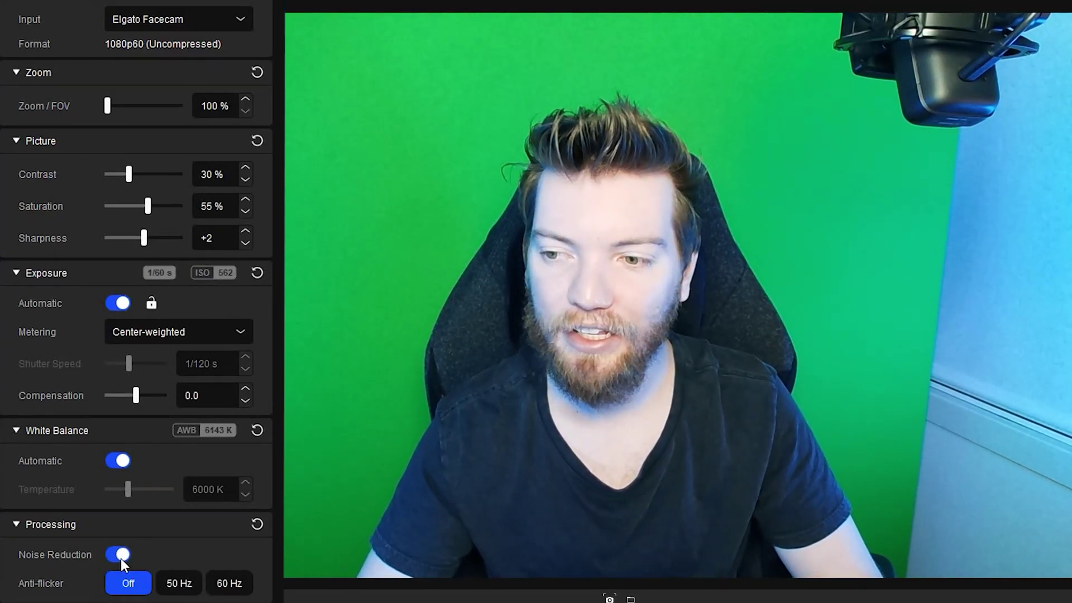
click(120, 556)
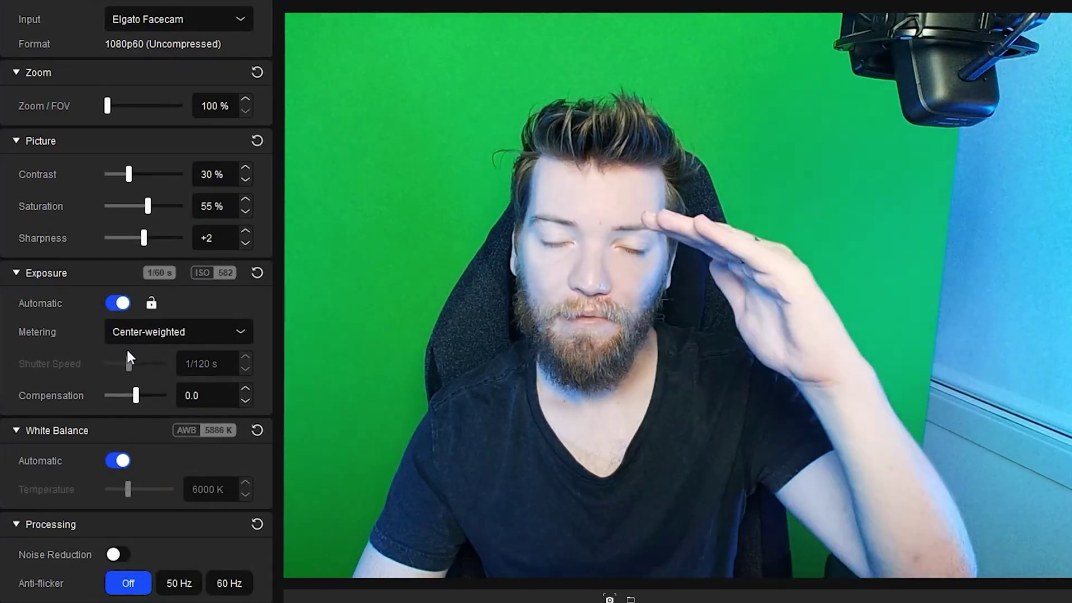
click(185, 587)
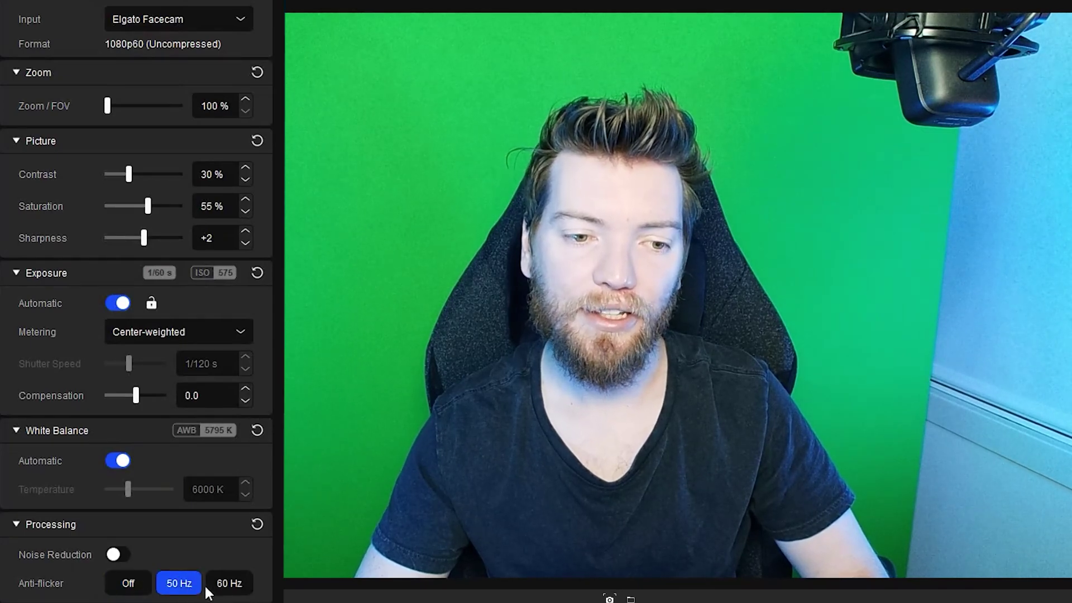
click(233, 586)
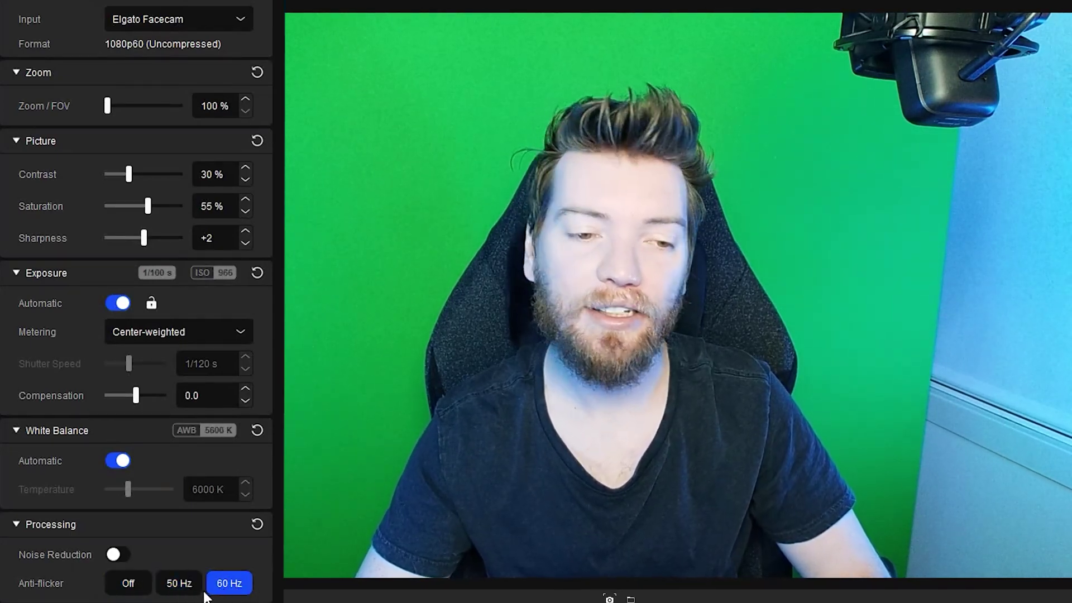
click(179, 586)
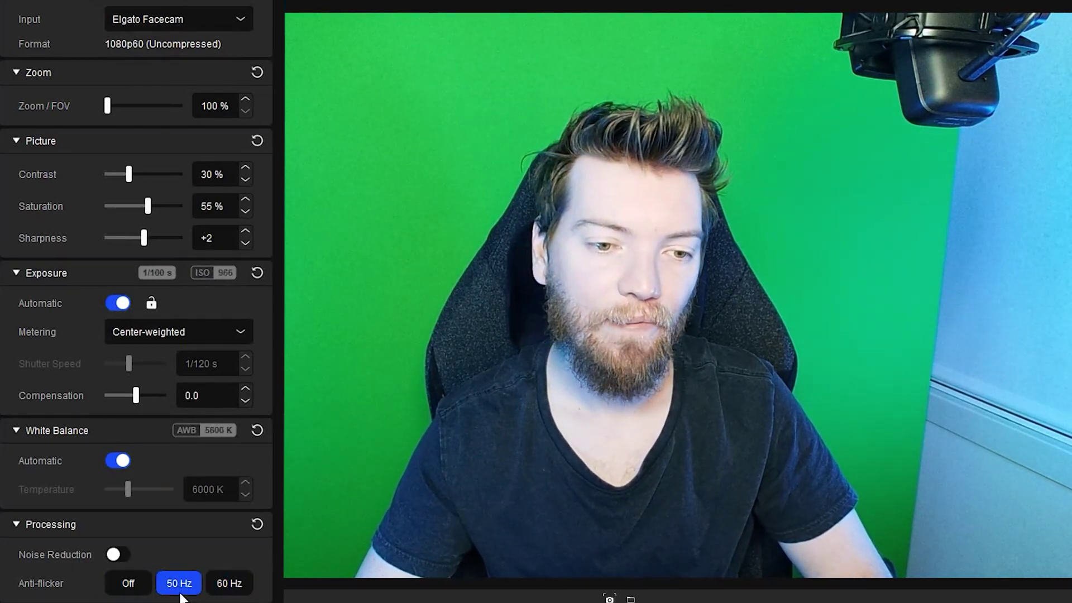
click(146, 587)
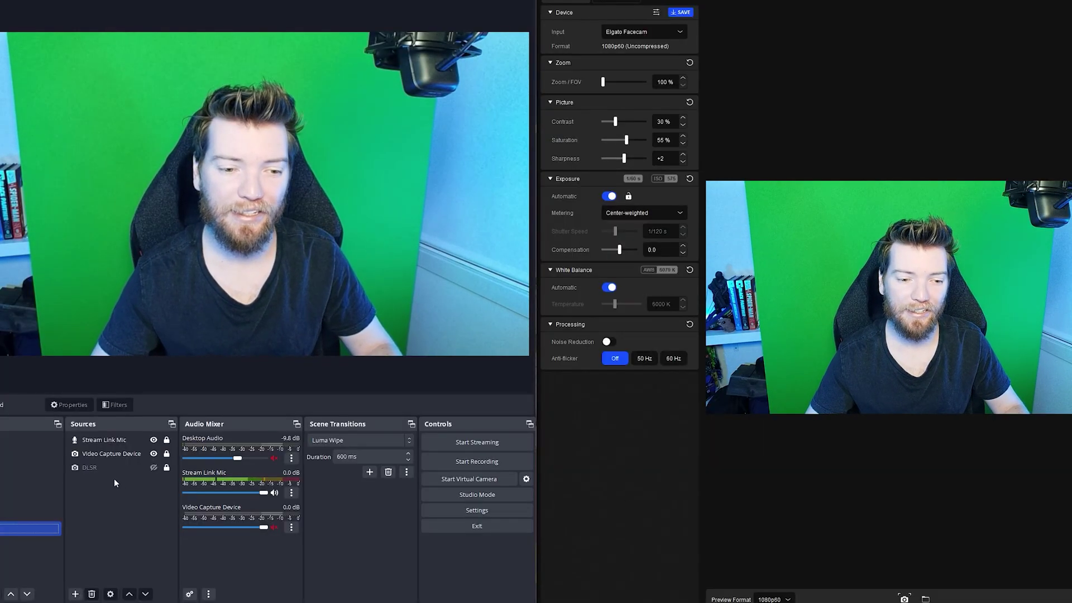
click(128, 452)
right_click(115, 453)
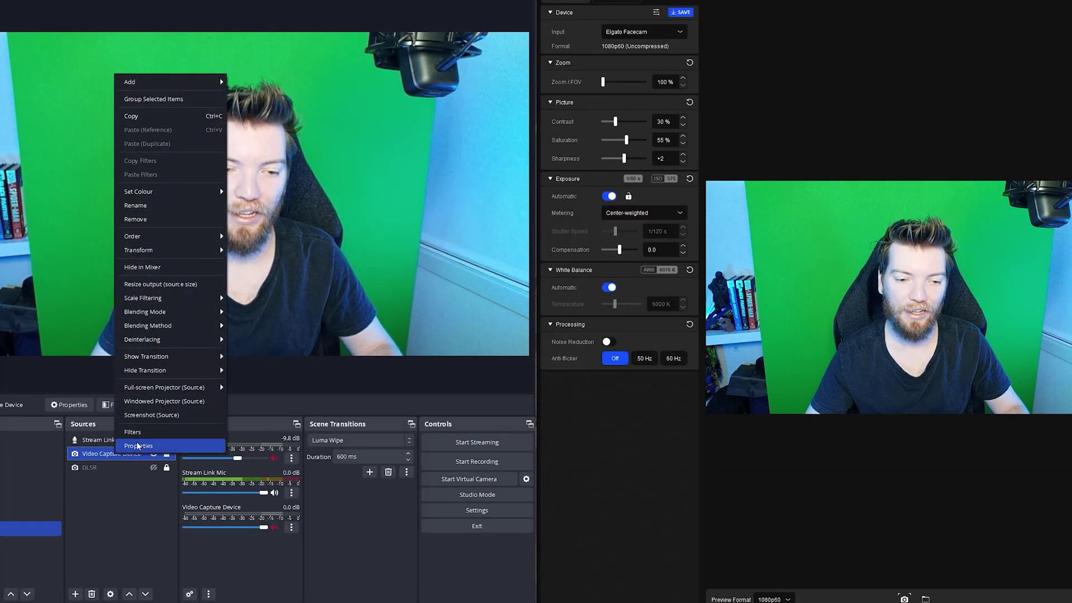
click(138, 446)
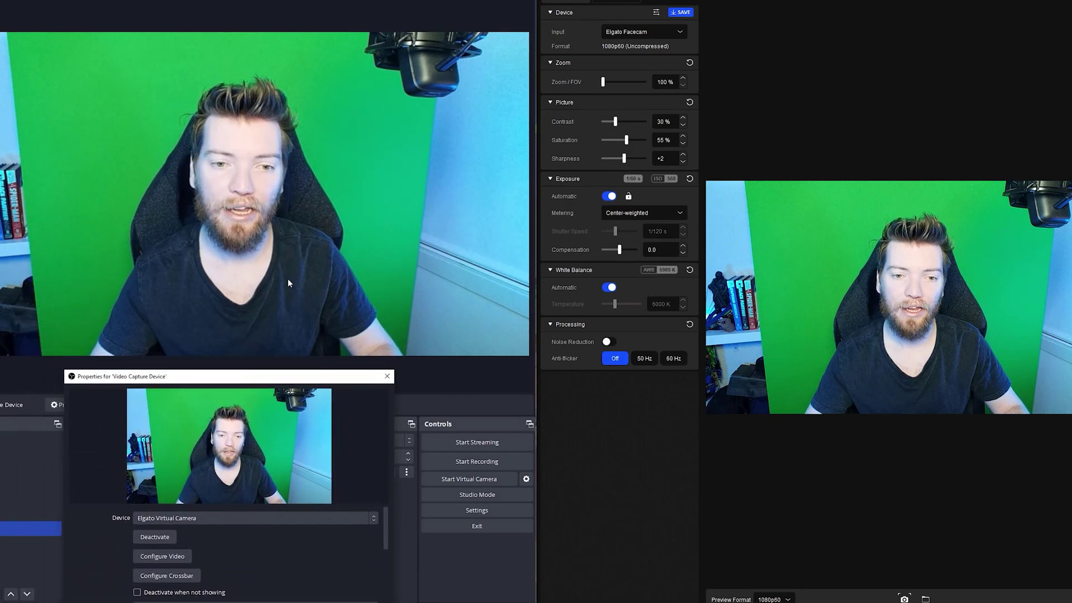
click(386, 376)
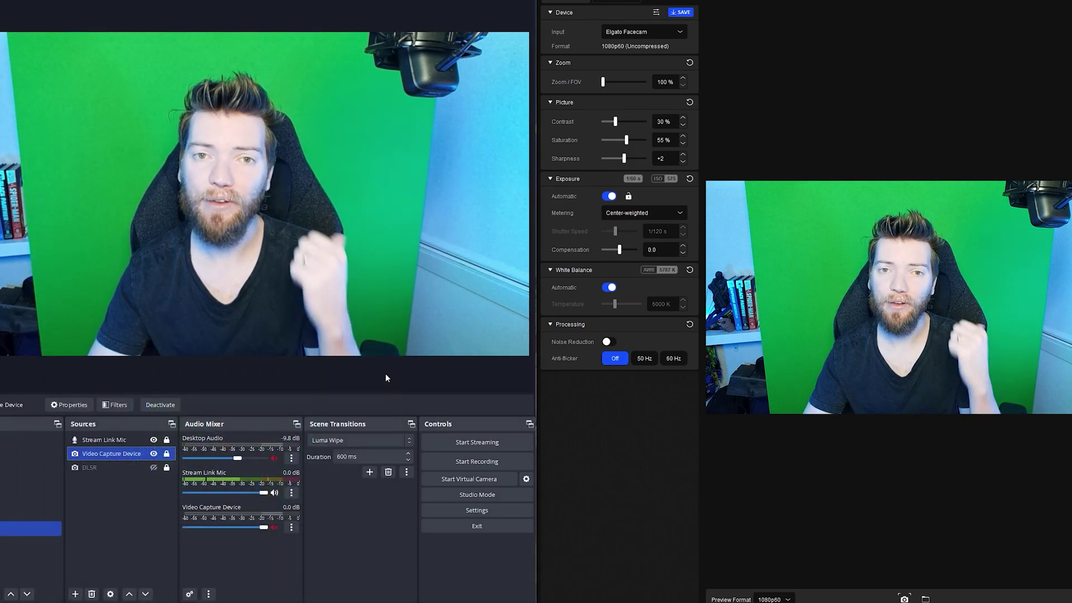
Step: Preview the pink room, NVIDIA Broadcast and grey office AI background images
click(621, 2)
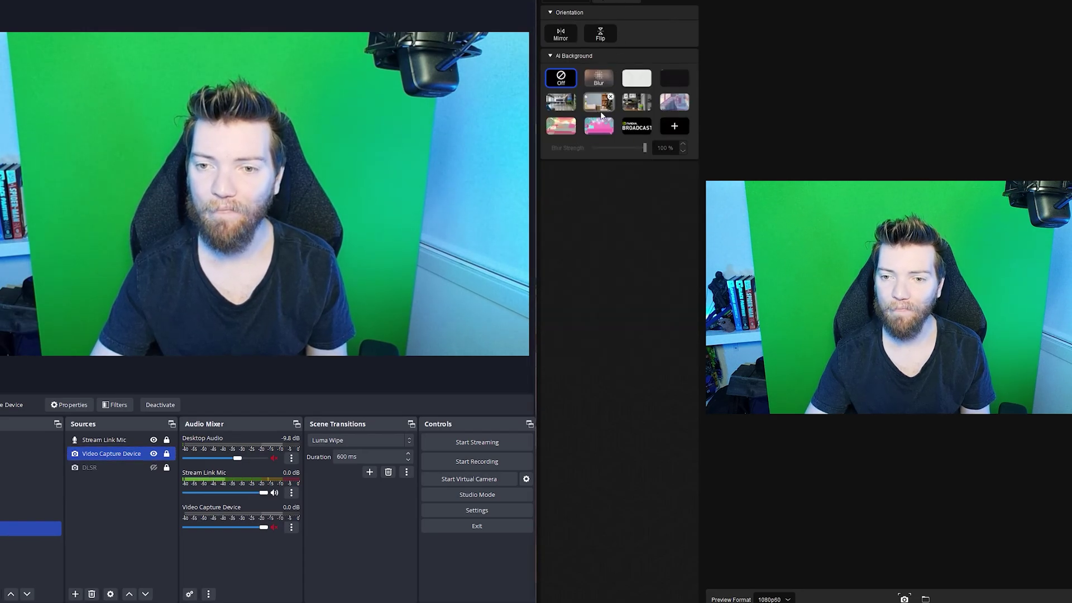
click(595, 128)
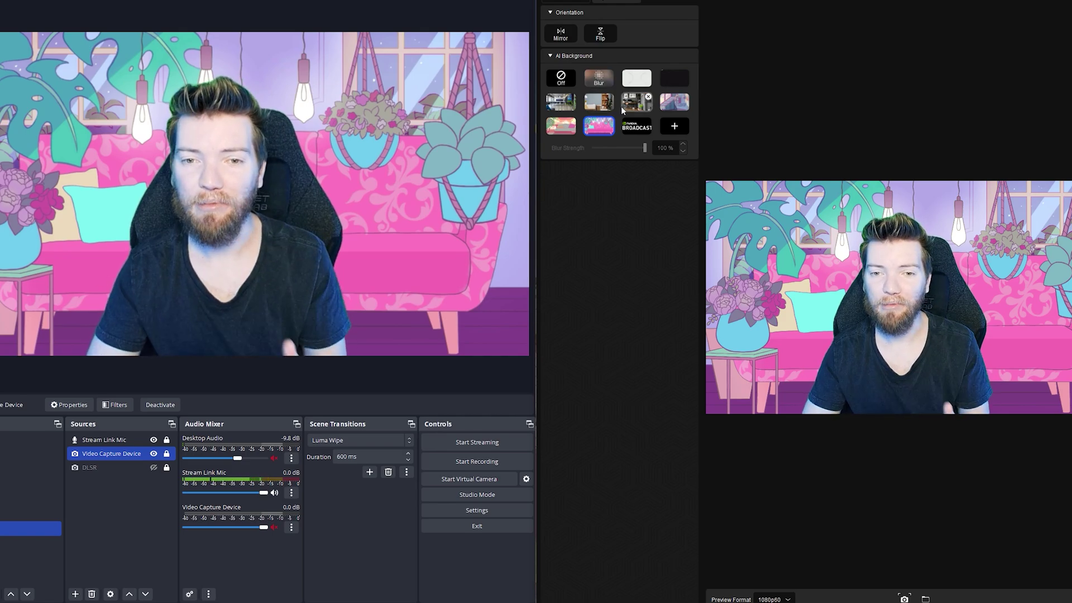
click(636, 128)
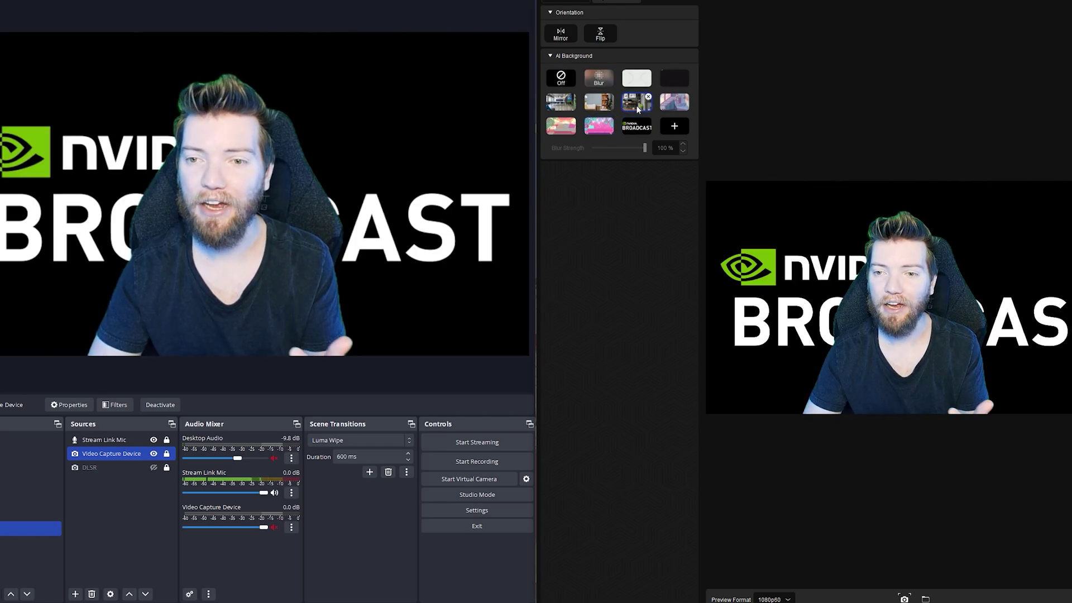
click(636, 104)
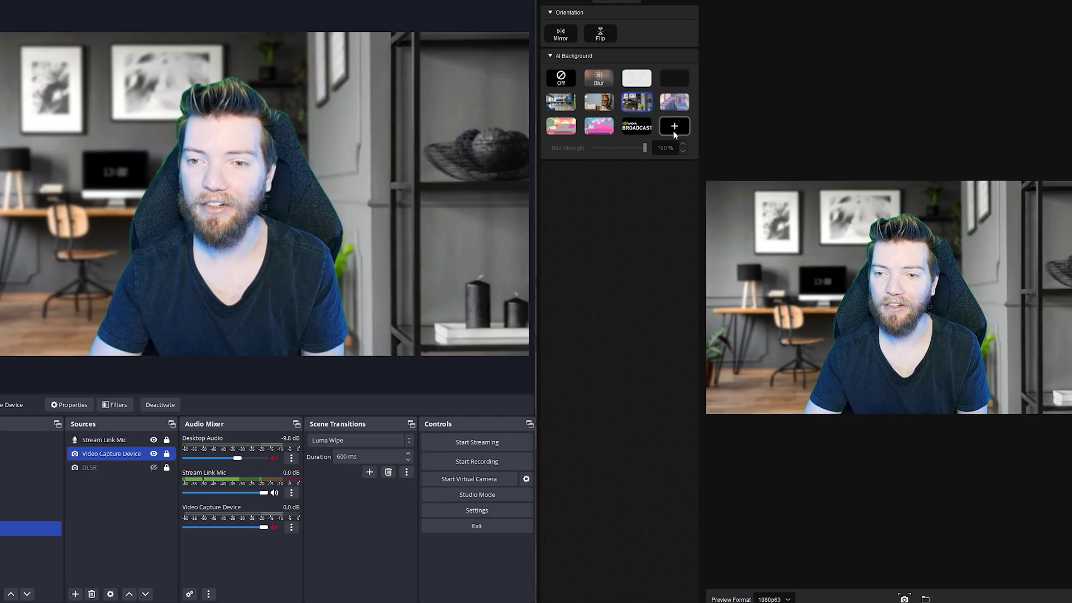
Step: Set the AI background to Blur with blur strength lowered to 0%
click(599, 78)
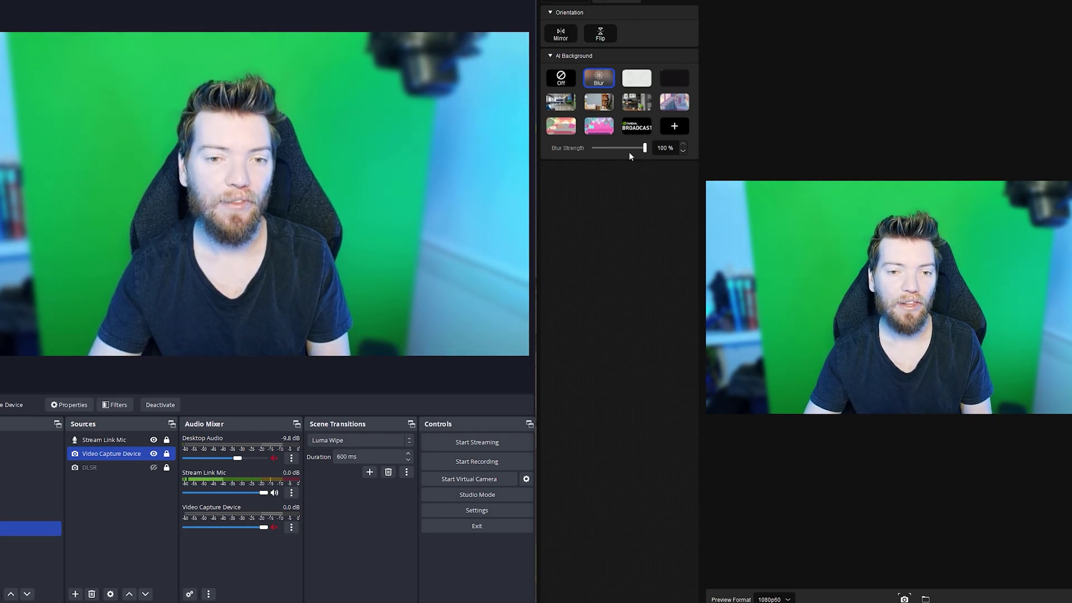
drag(634, 150, 642, 150)
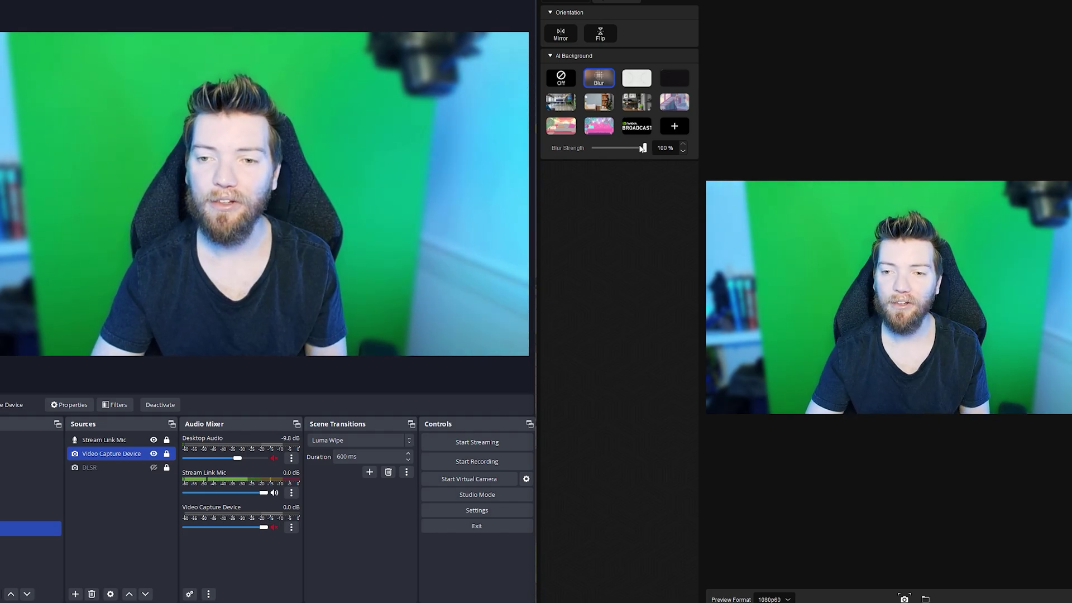
drag(644, 148, 548, 156)
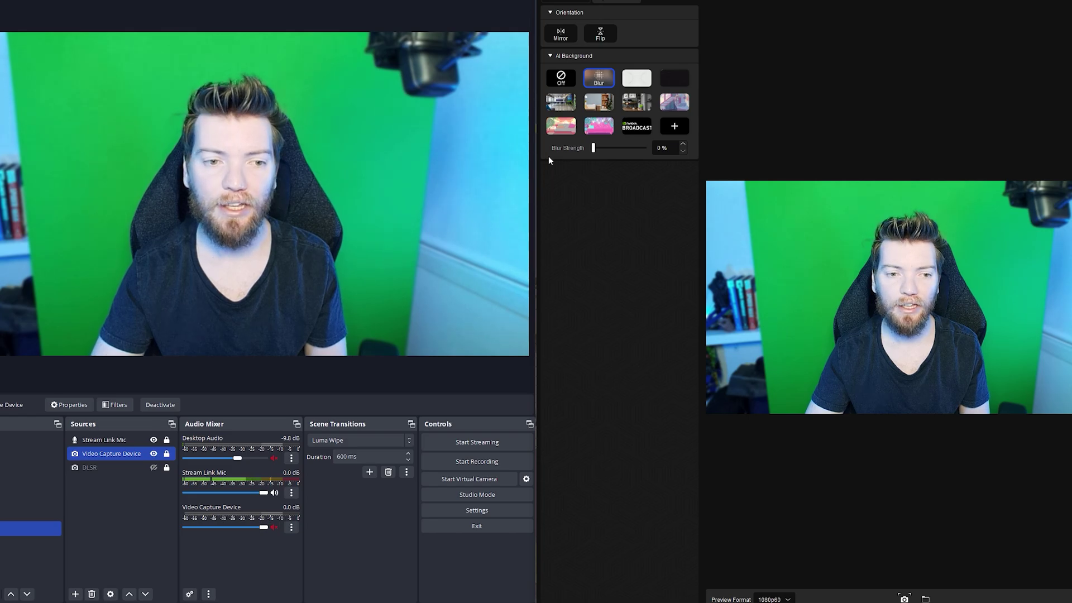
click(565, 77)
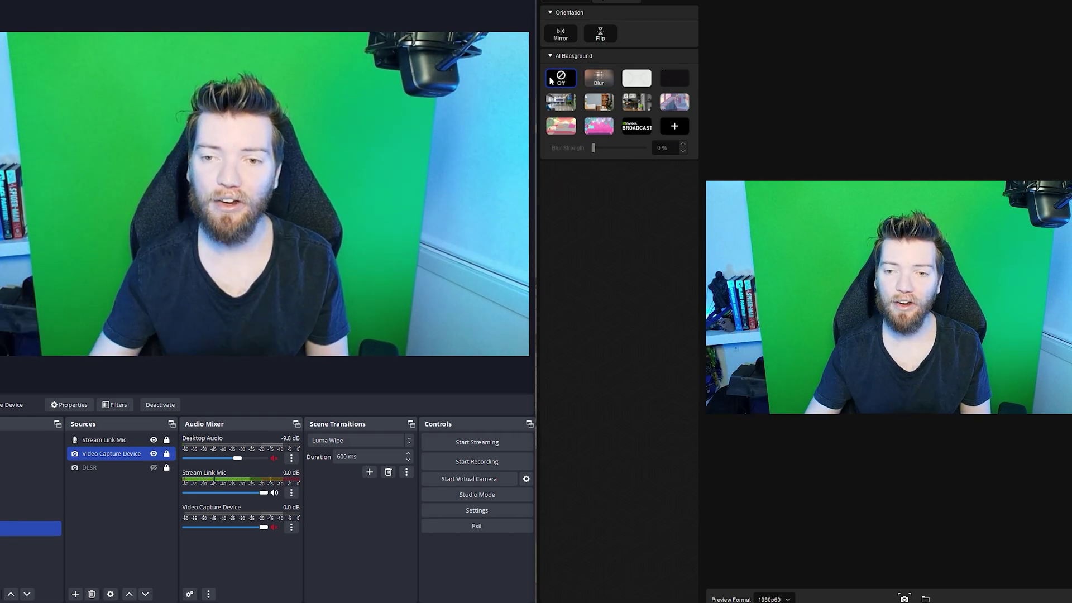
click(599, 82)
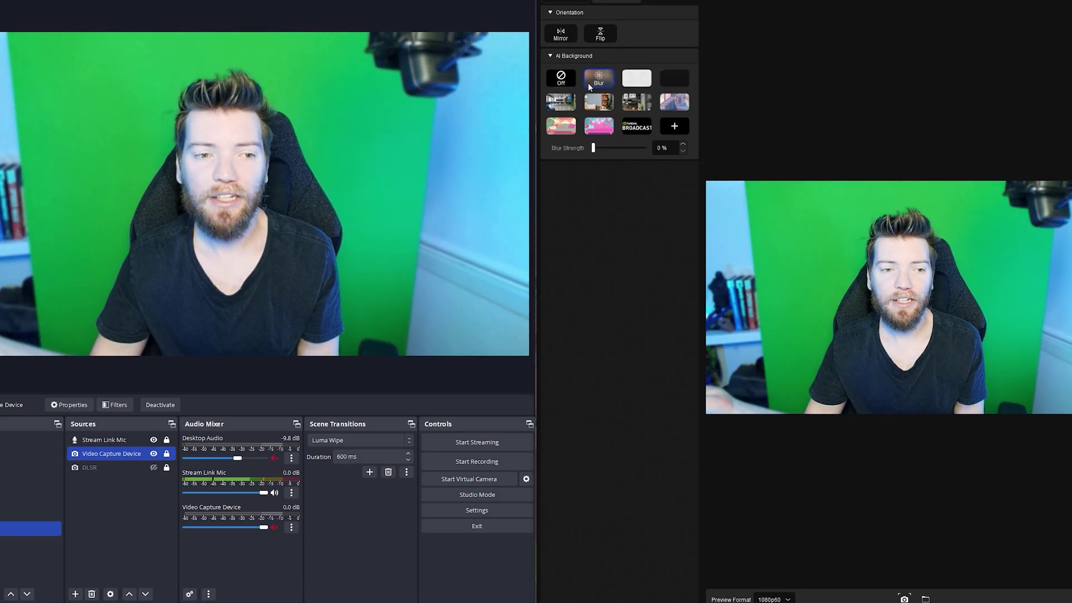
click(196, 239)
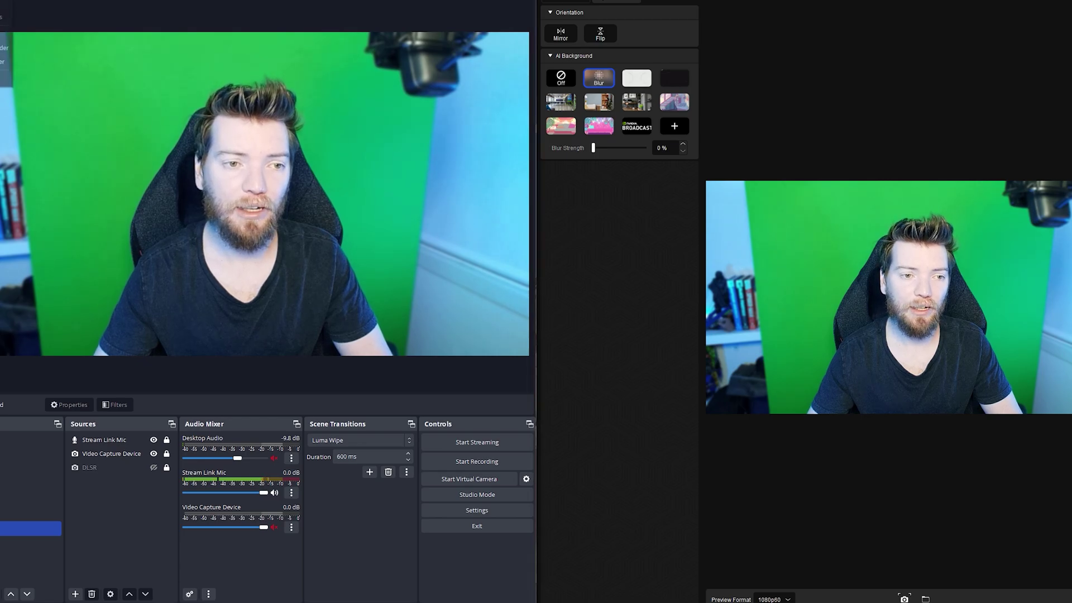
click(477, 510)
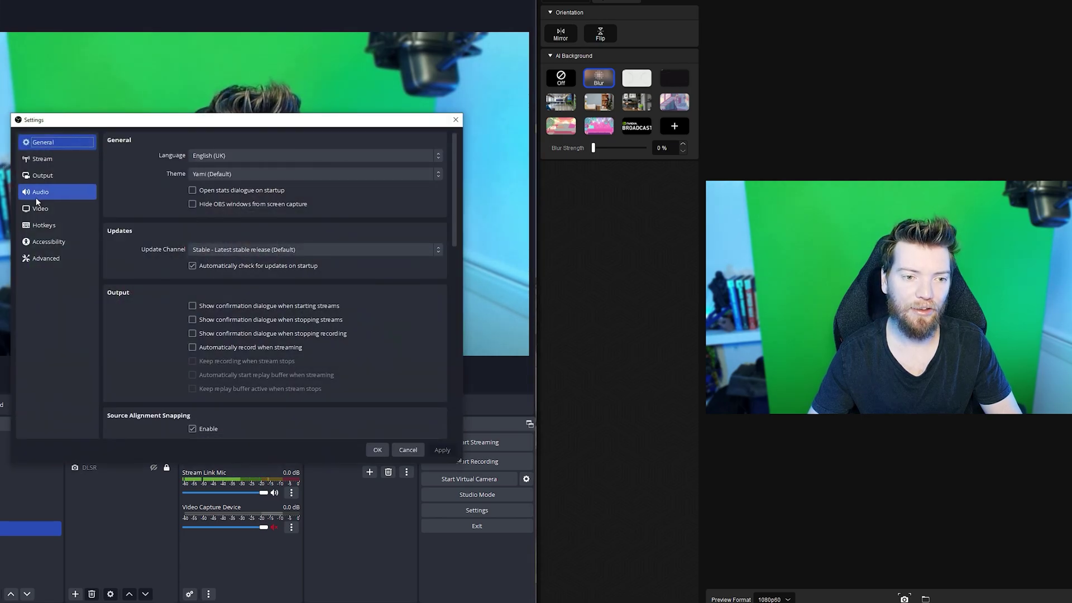
click(40, 208)
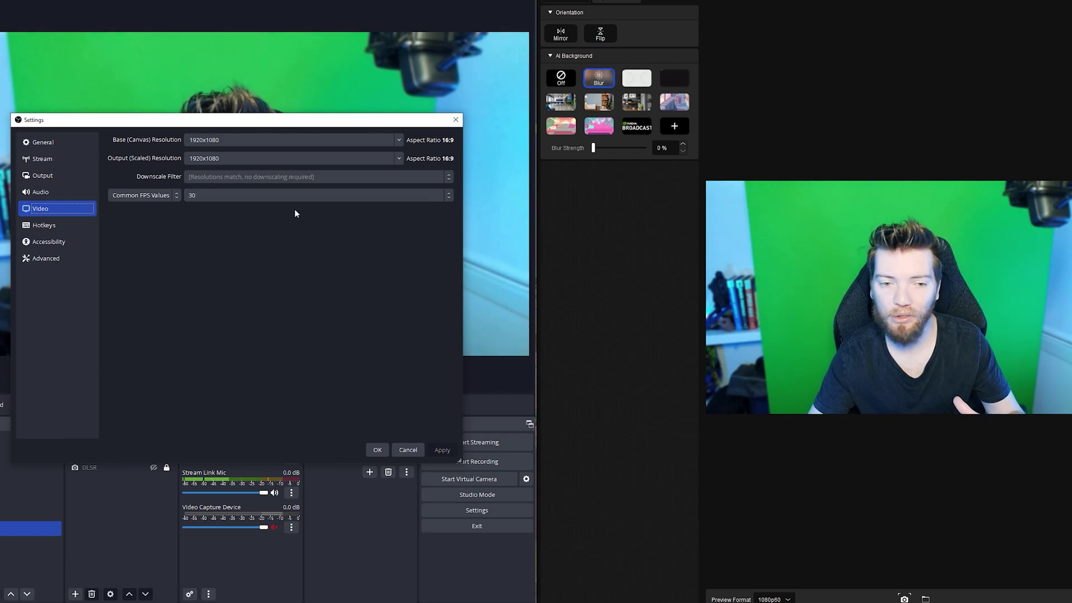
click(304, 195)
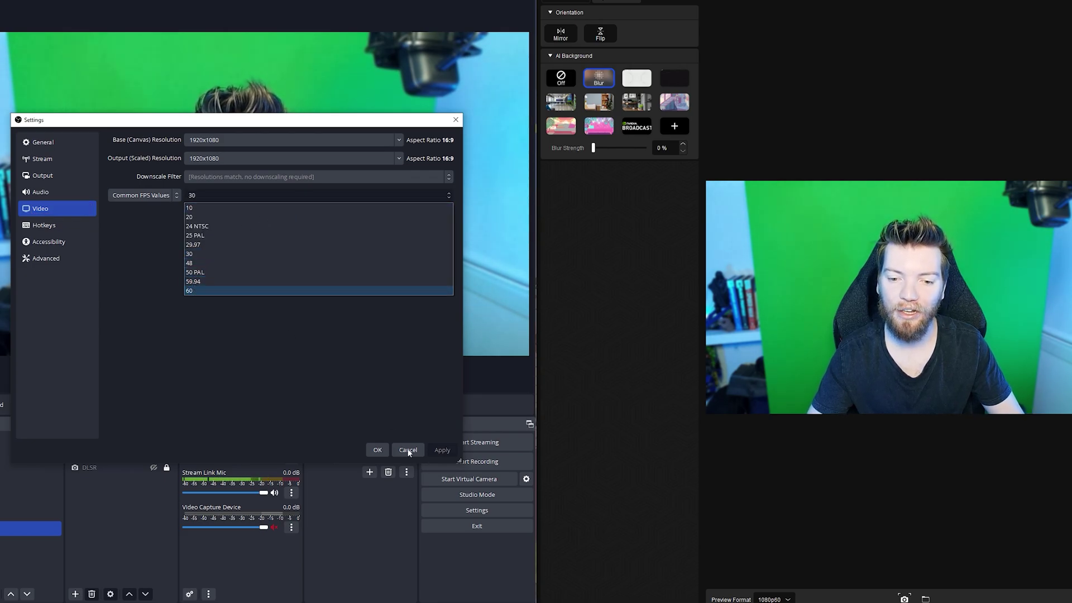
click(41, 174)
click(165, 159)
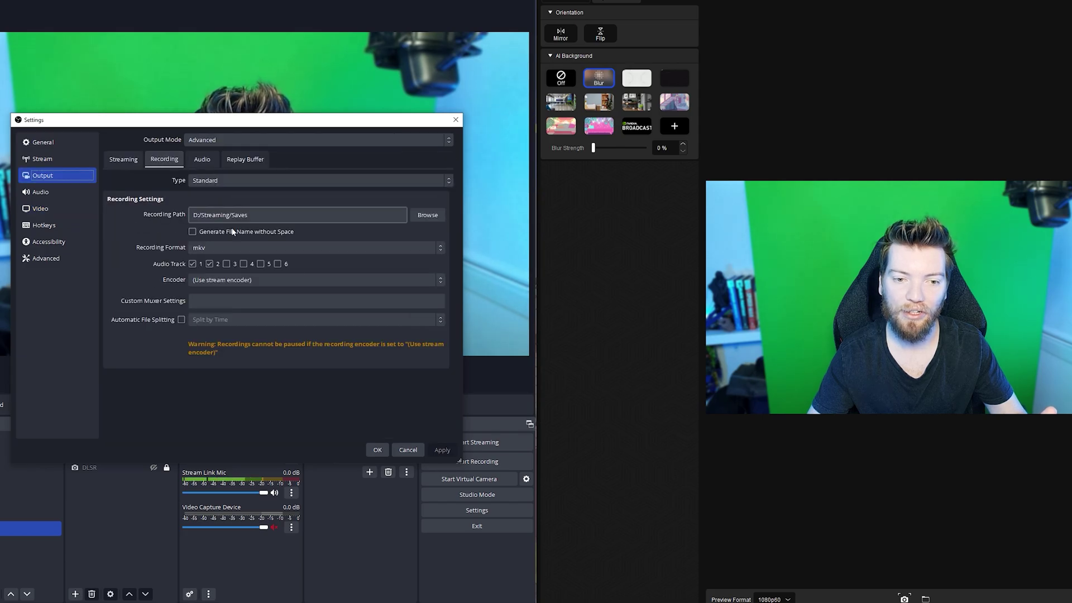
click(299, 247)
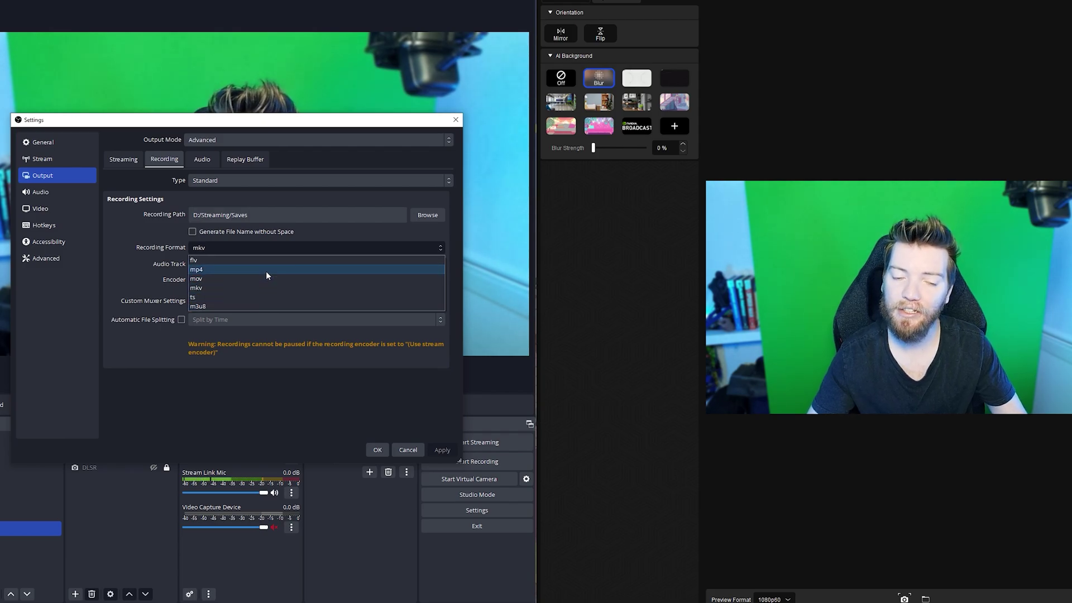
click(336, 203)
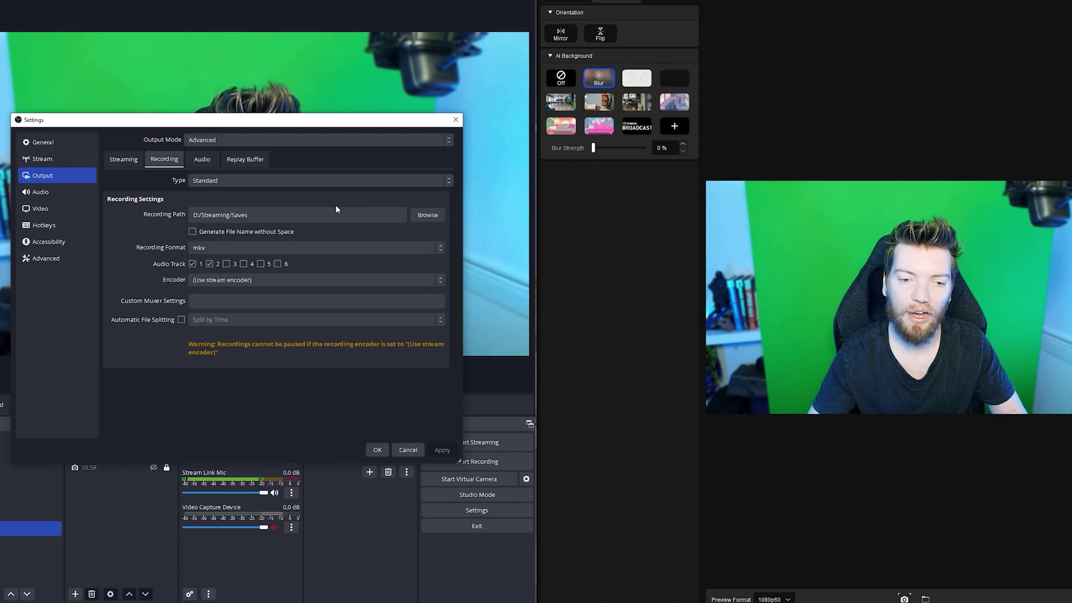
click(408, 448)
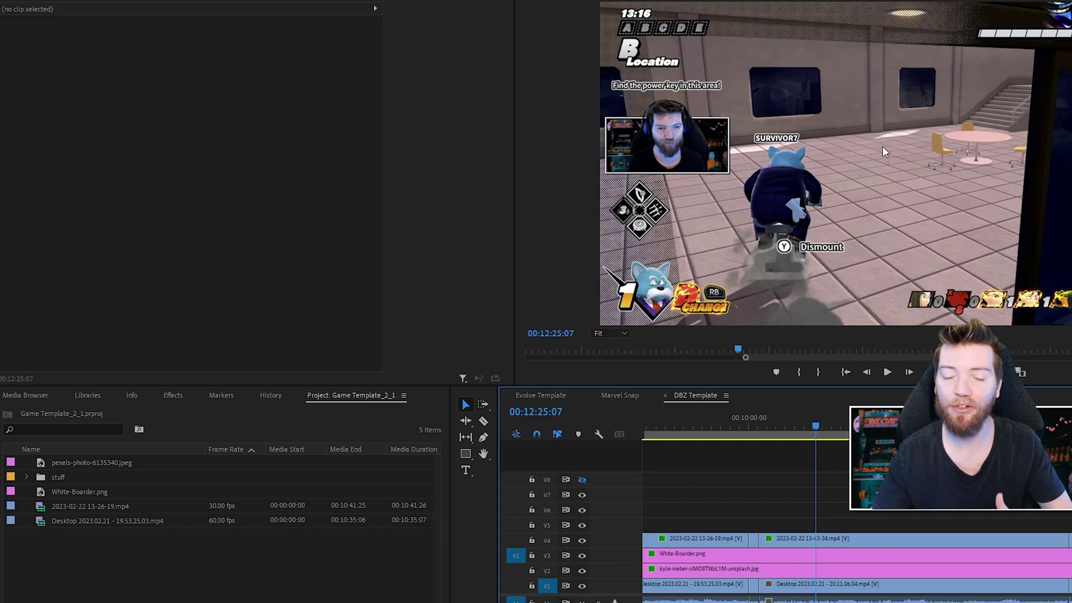
click(95, 521)
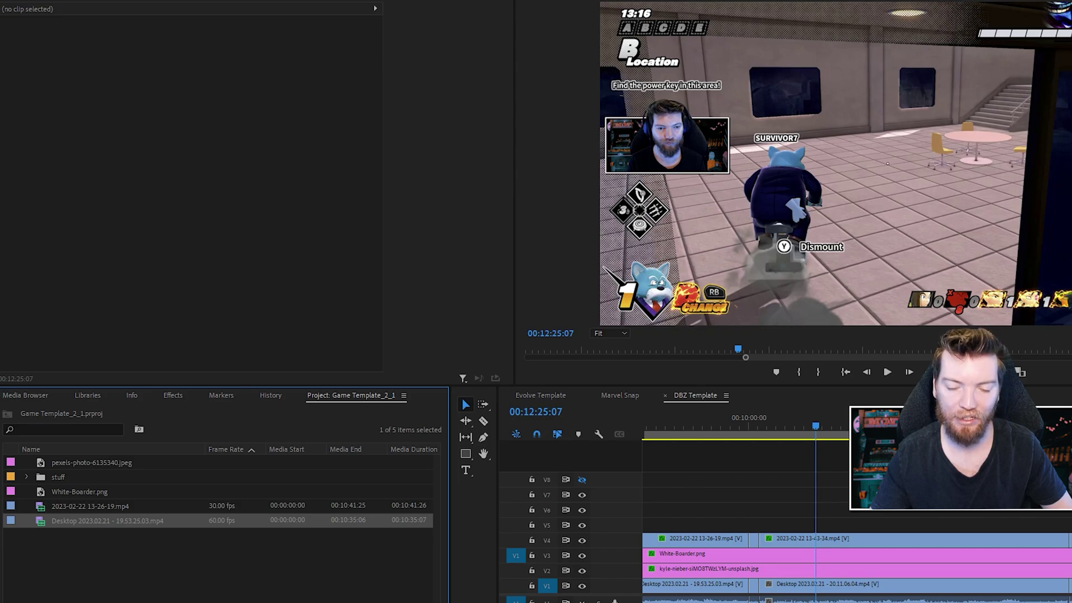
key(ctrl+alt+n)
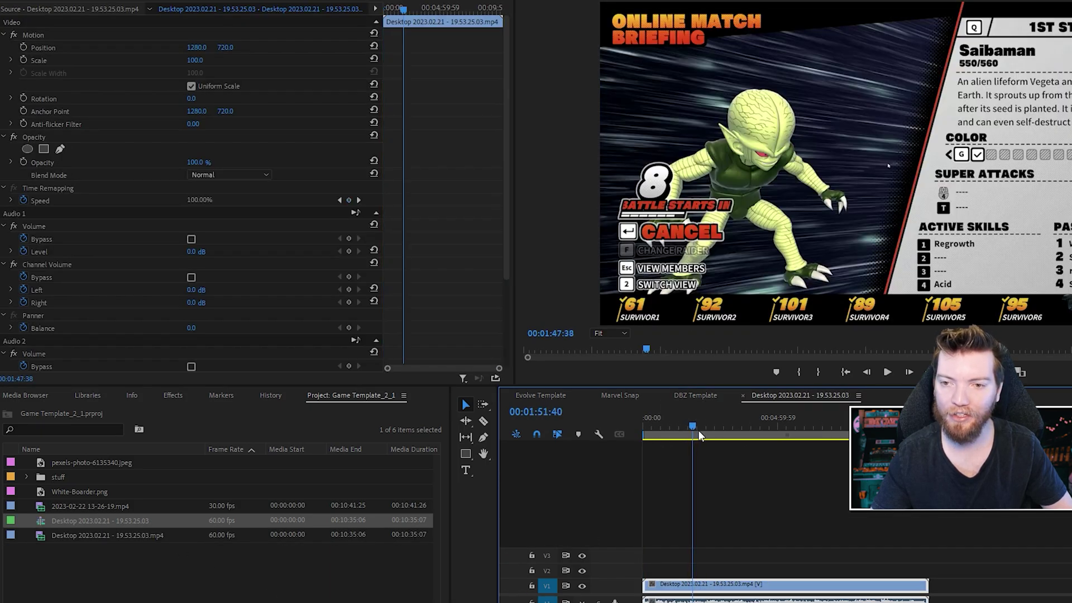
drag(704, 431, 743, 431)
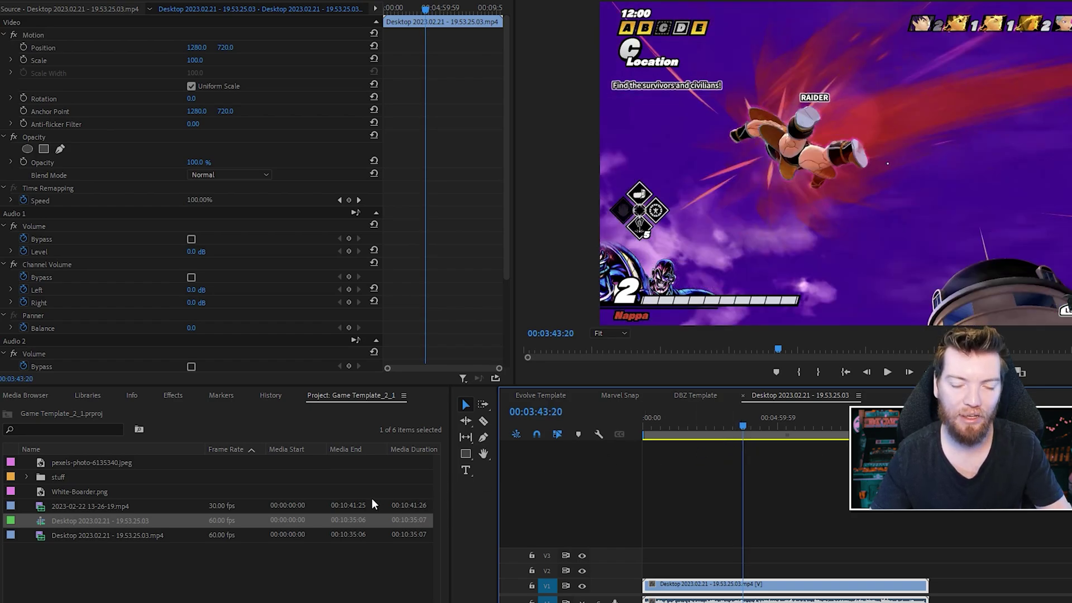
drag(103, 507, 659, 537)
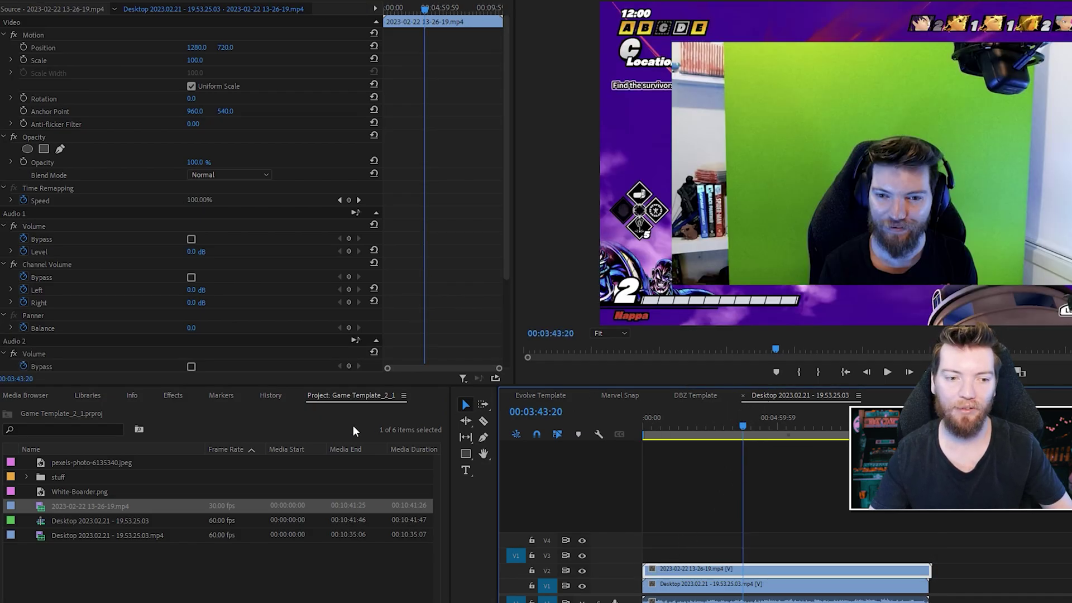
Step: Apply Ultra Key to the webcam clip and sample the green screen as key colour
click(176, 396)
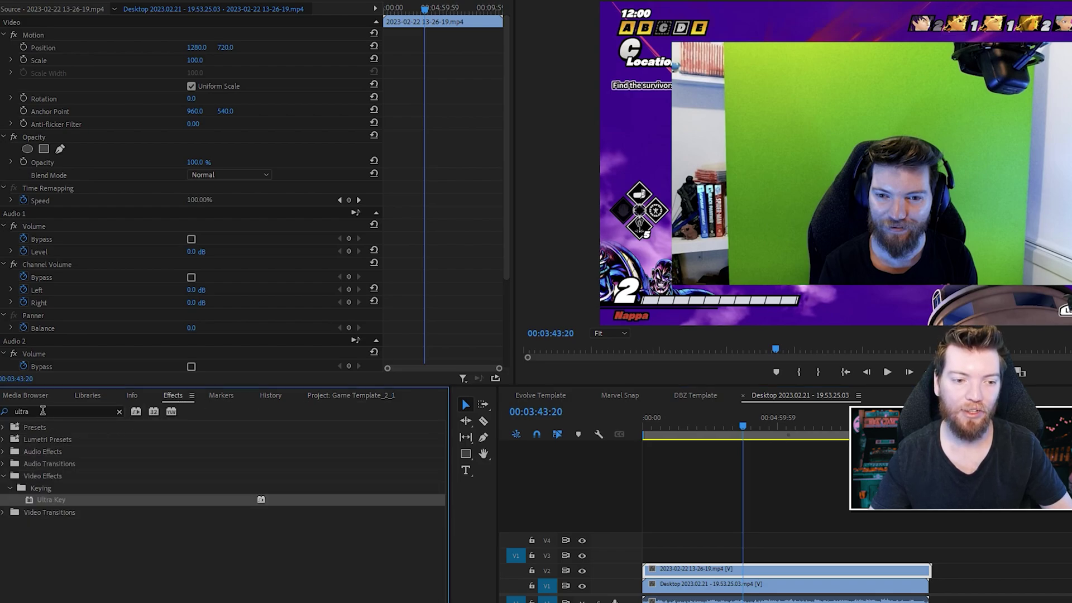
click(42, 411)
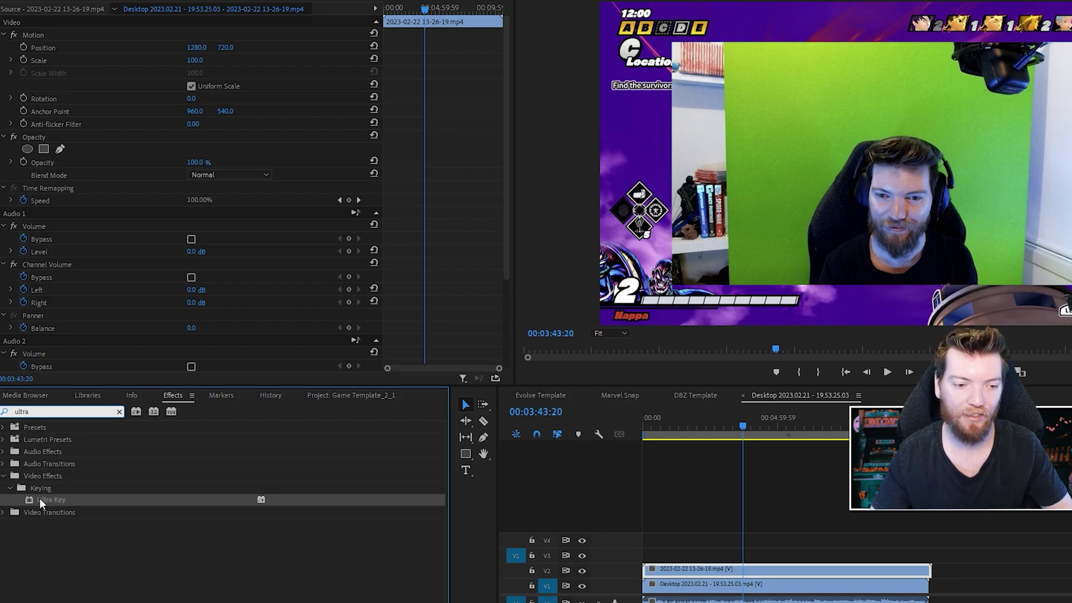
drag(40, 499, 706, 572)
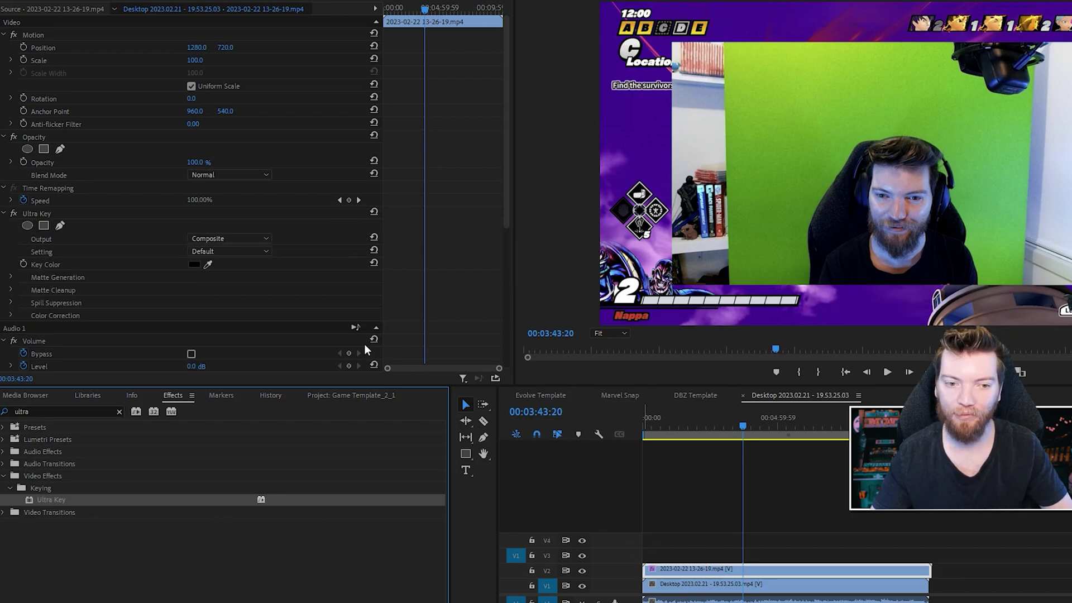
click(209, 265)
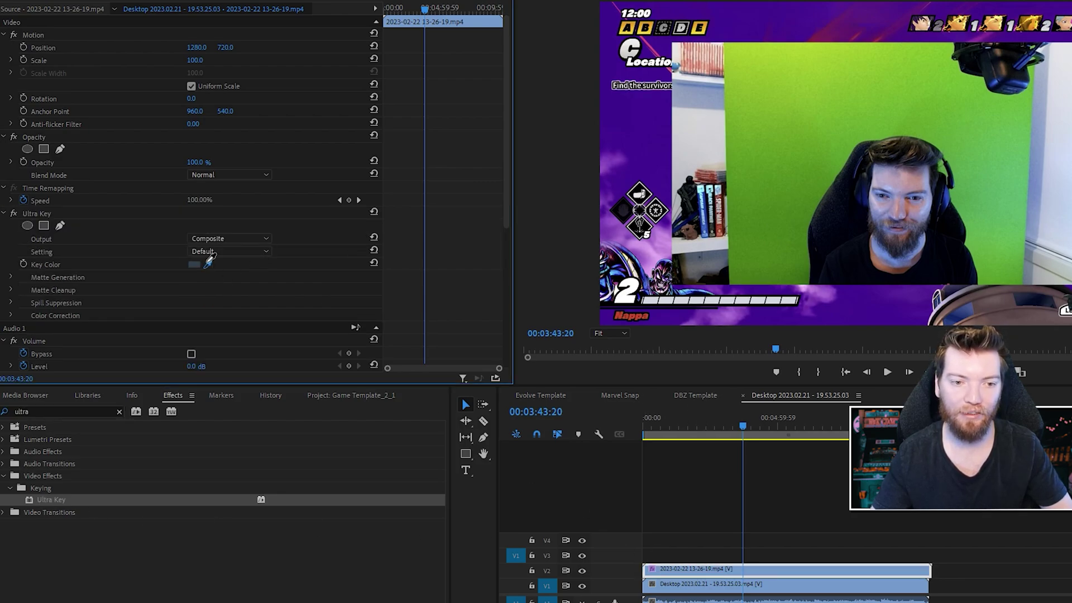
click(969, 177)
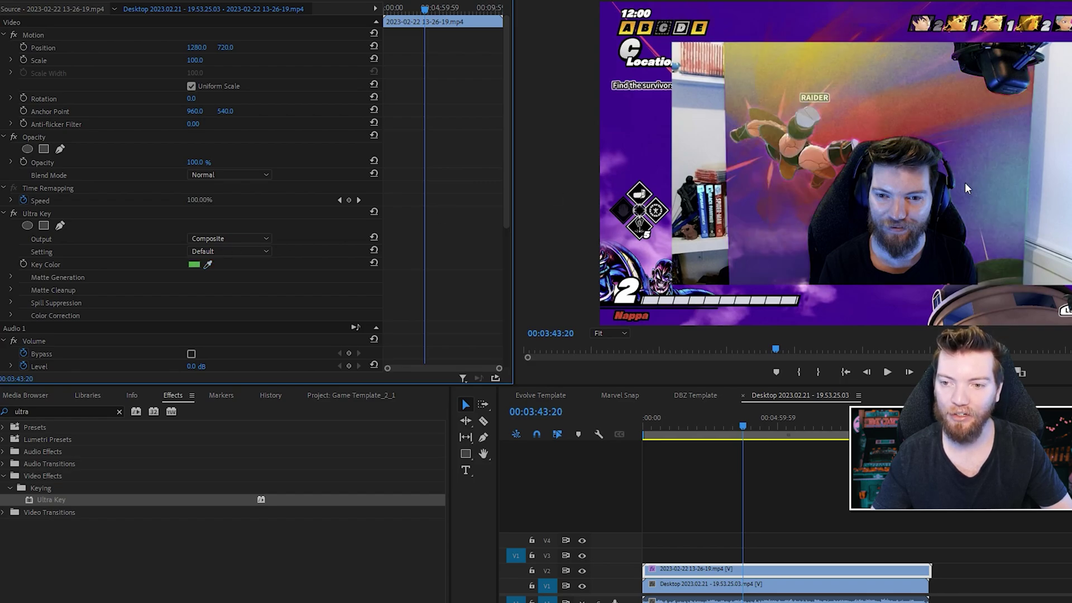
Step: Switch the Ultra Key output to Alpha Channel to inspect the matte
click(228, 239)
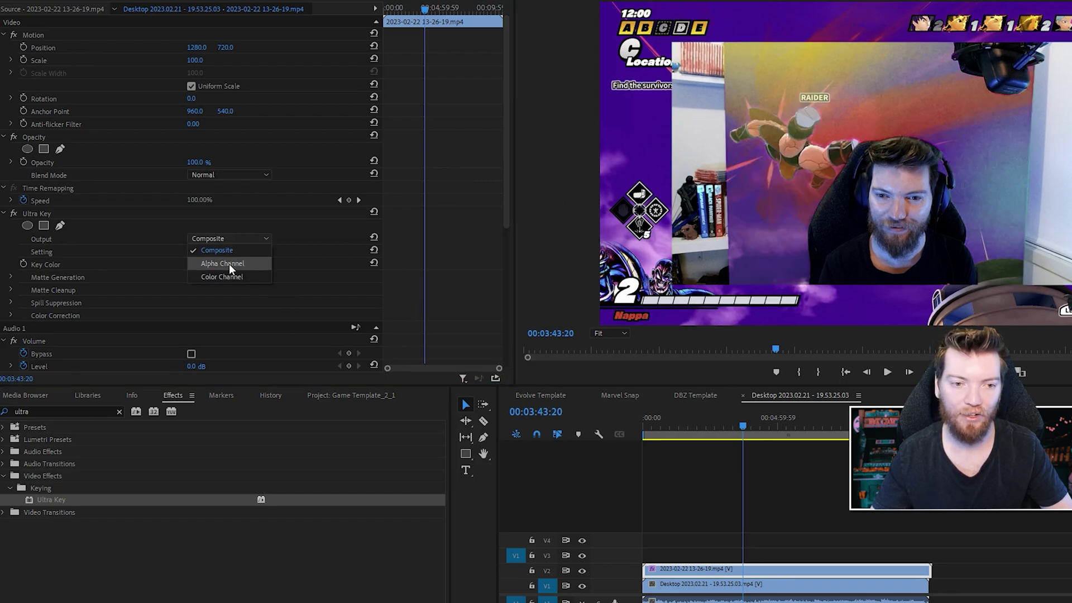
click(229, 263)
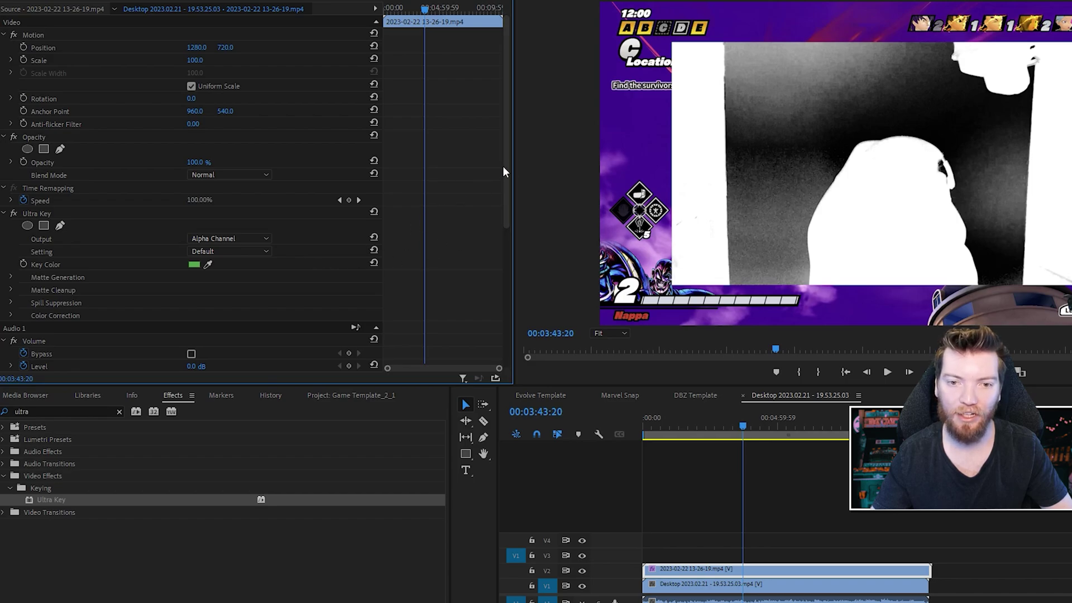
drag(502, 166, 518, 234)
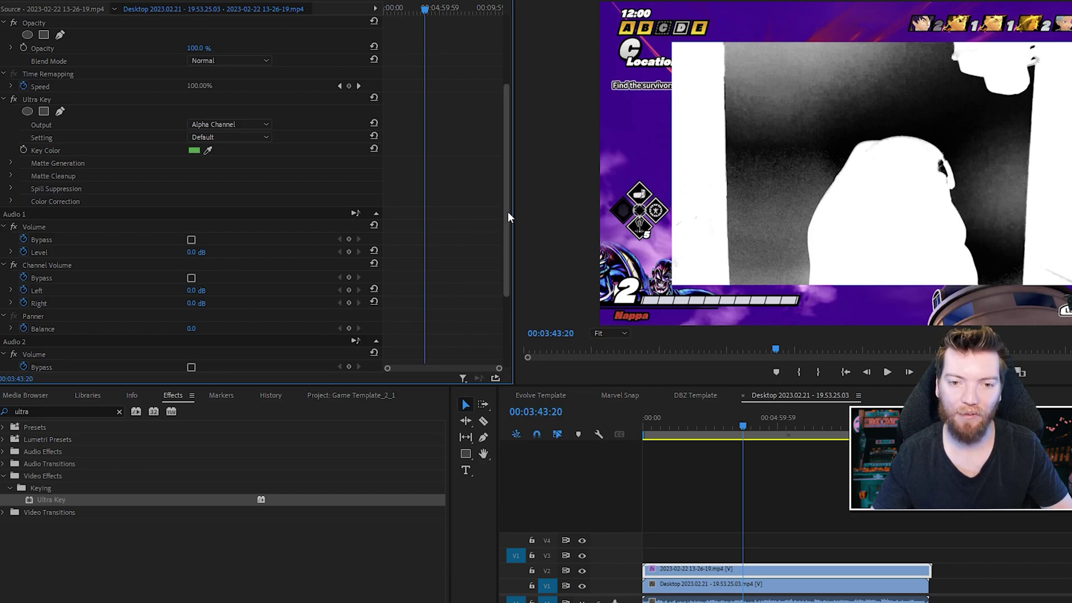
drag(507, 211, 510, 222)
click(251, 106)
click(225, 119)
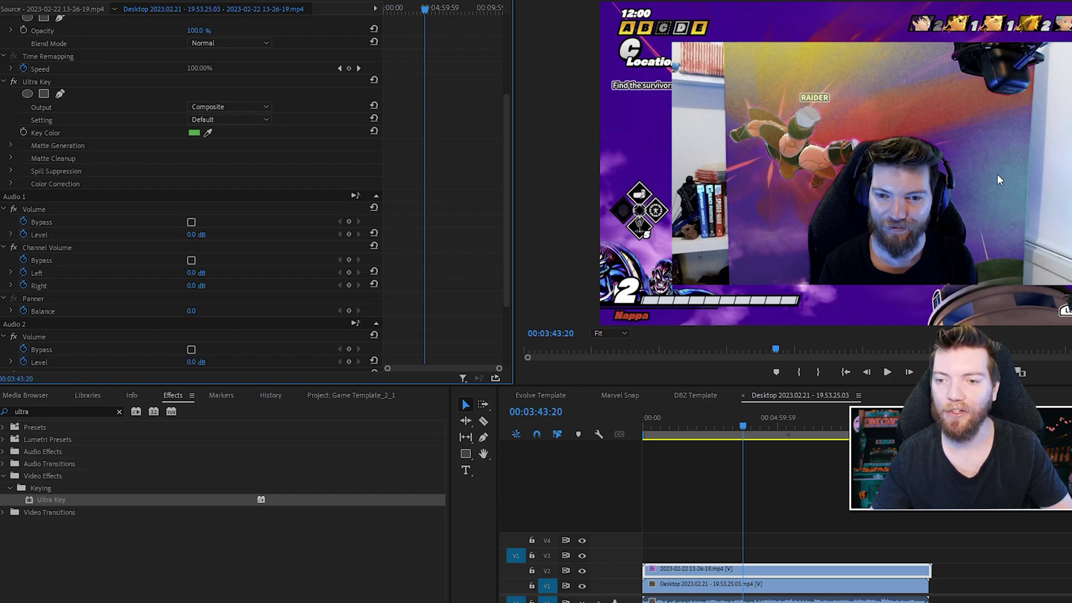
click(225, 103)
click(225, 131)
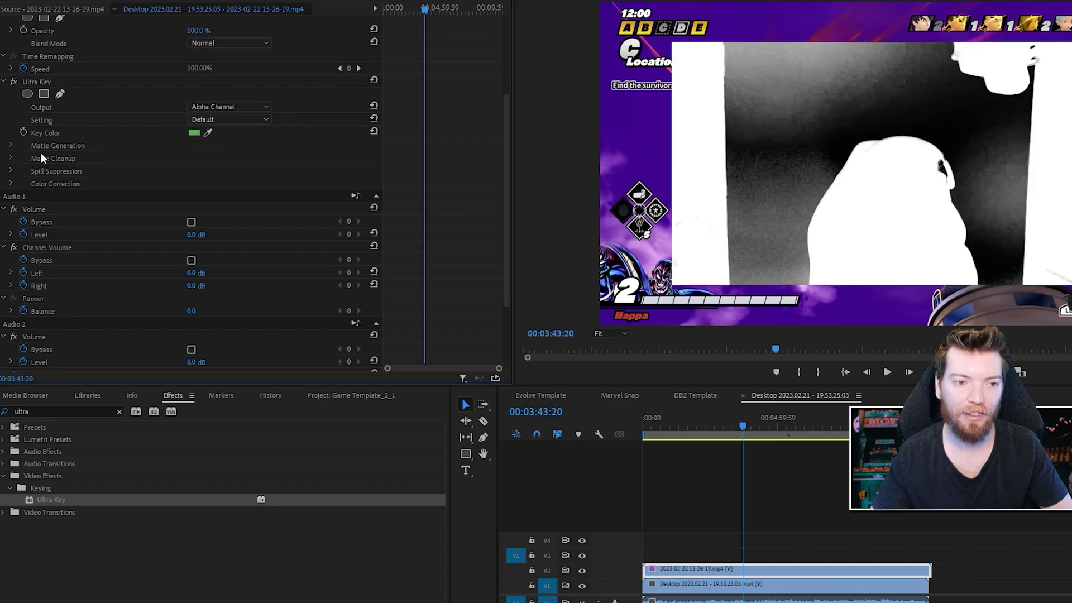
Step: Set Pedestal to 100, Contrast to 100 and Mid Point to 75
click(11, 145)
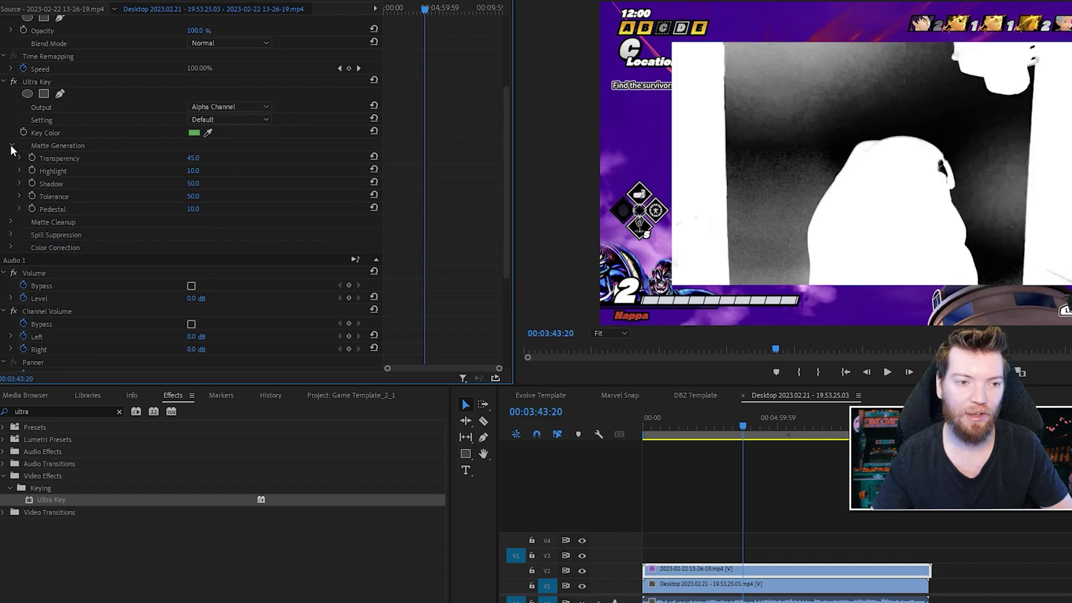
click(11, 221)
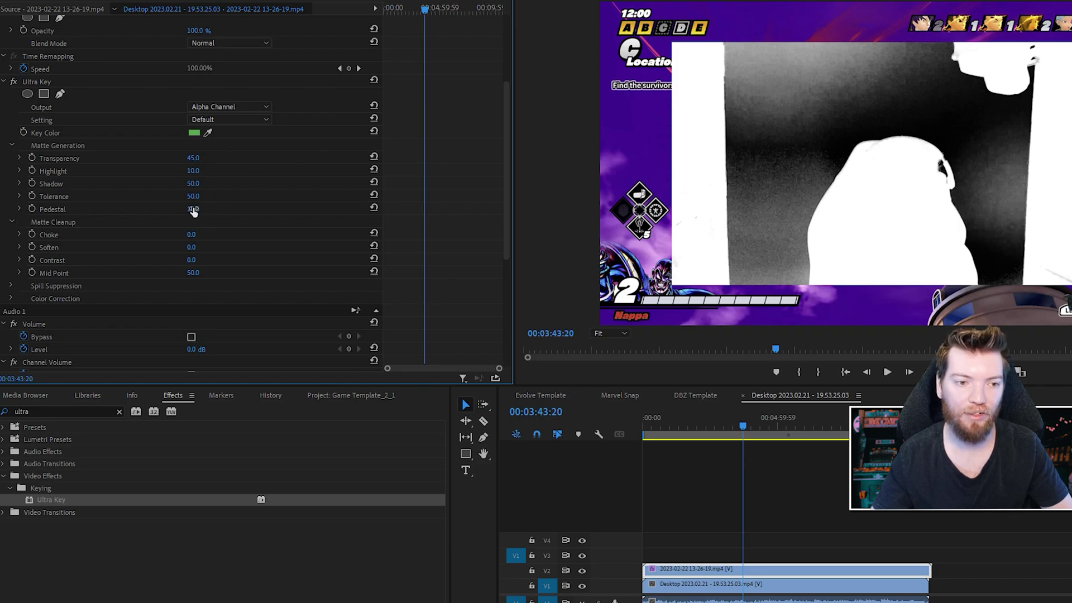
text(100)
key(Return)
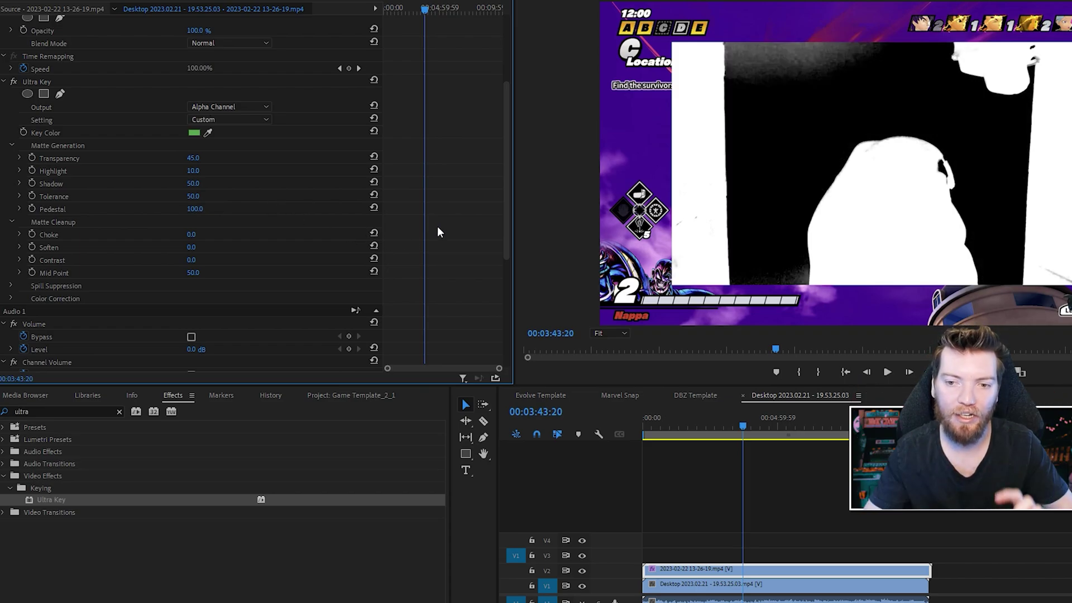
click(191, 263)
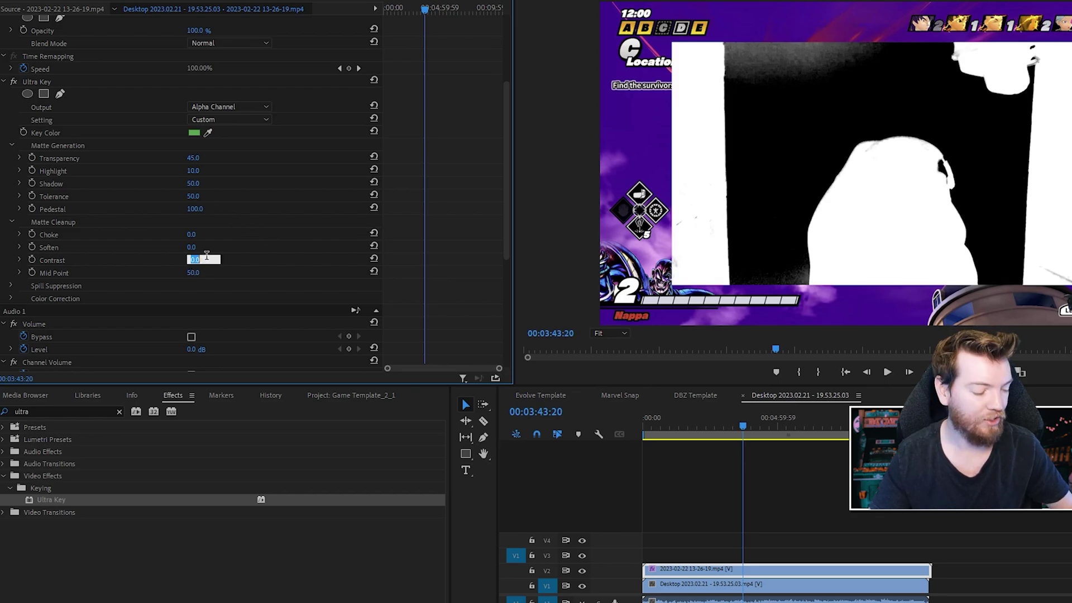
text(100)
key(Return)
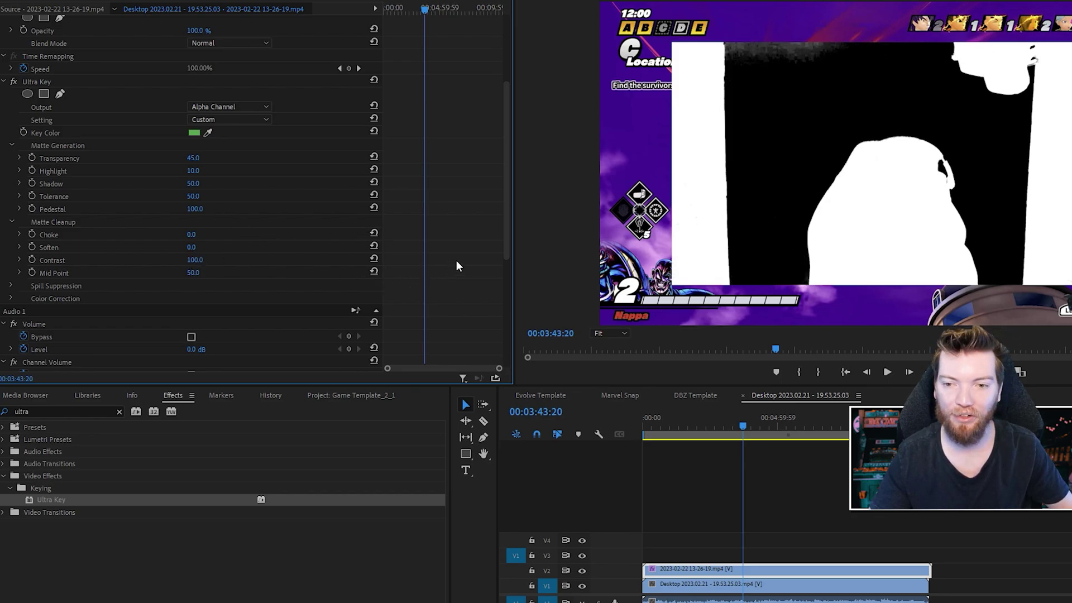
click(202, 273)
text(75)
key(Return)
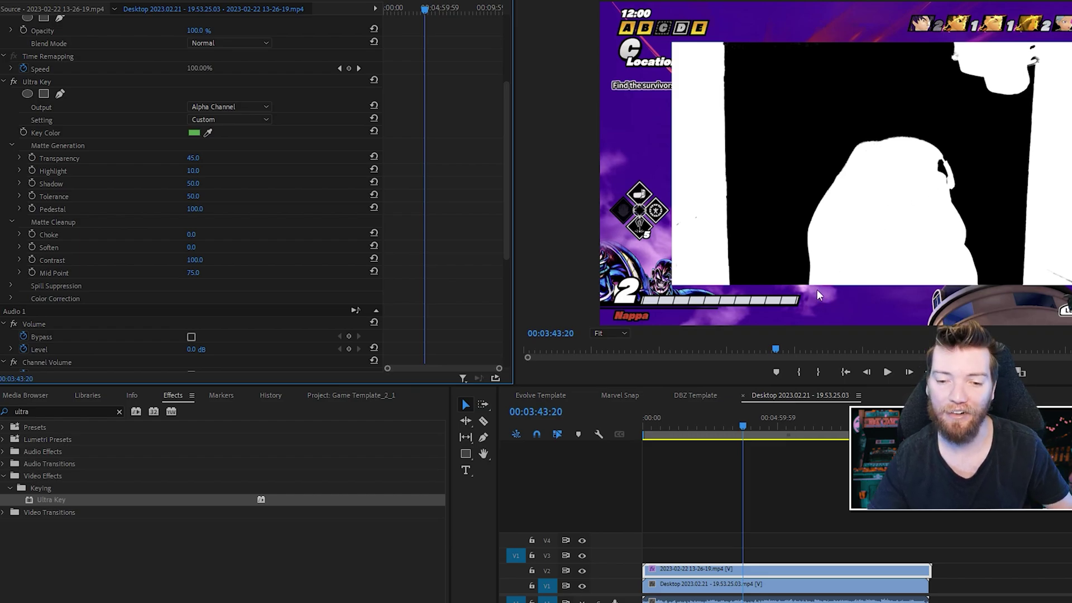
Step: Return Ultra Key output to Composite and settle Choke at 5.0 after trying 50 and 10
click(229, 107)
click(229, 112)
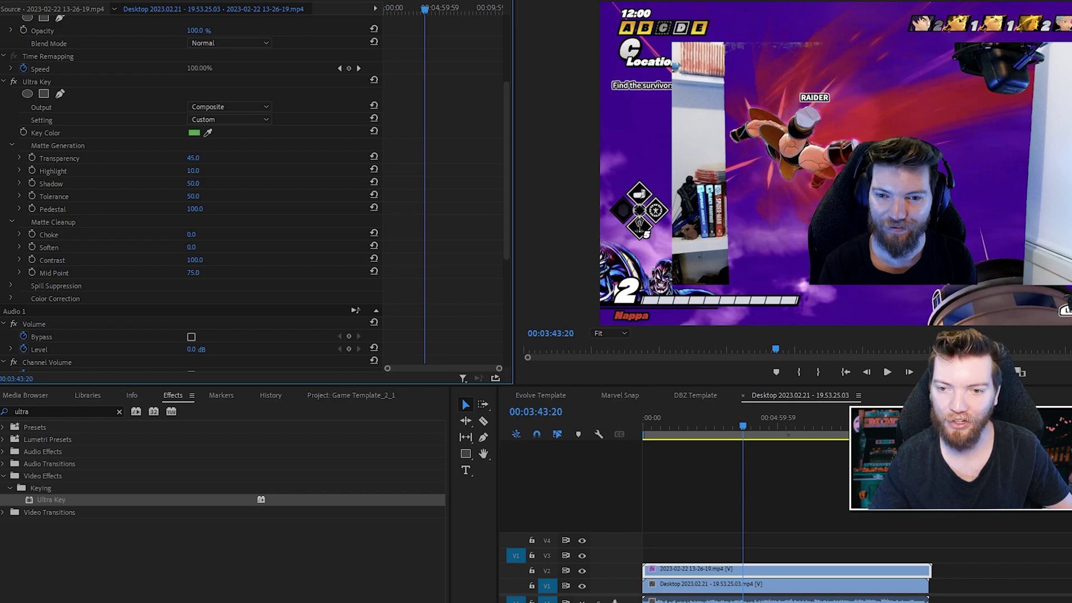
drag(191, 234, 204, 235)
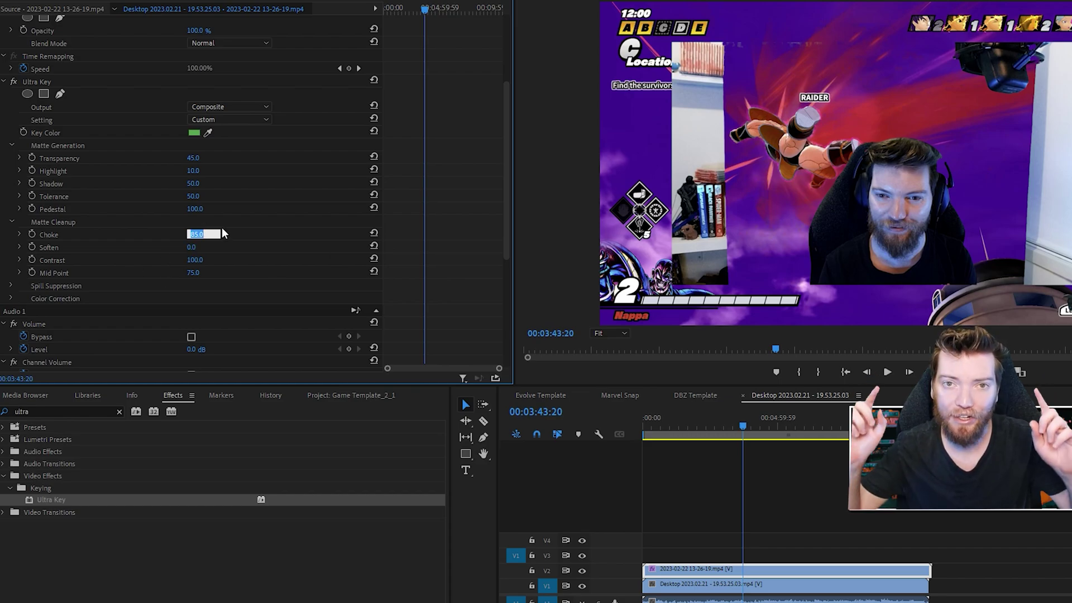
text(50)
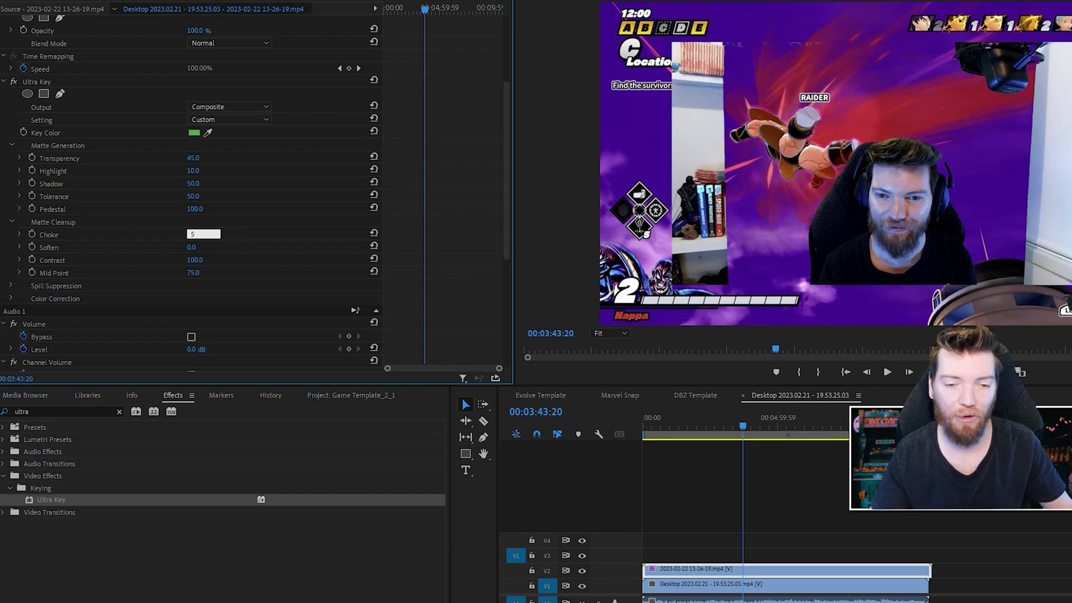
key(Return)
click(195, 234)
text(10)
key(Return)
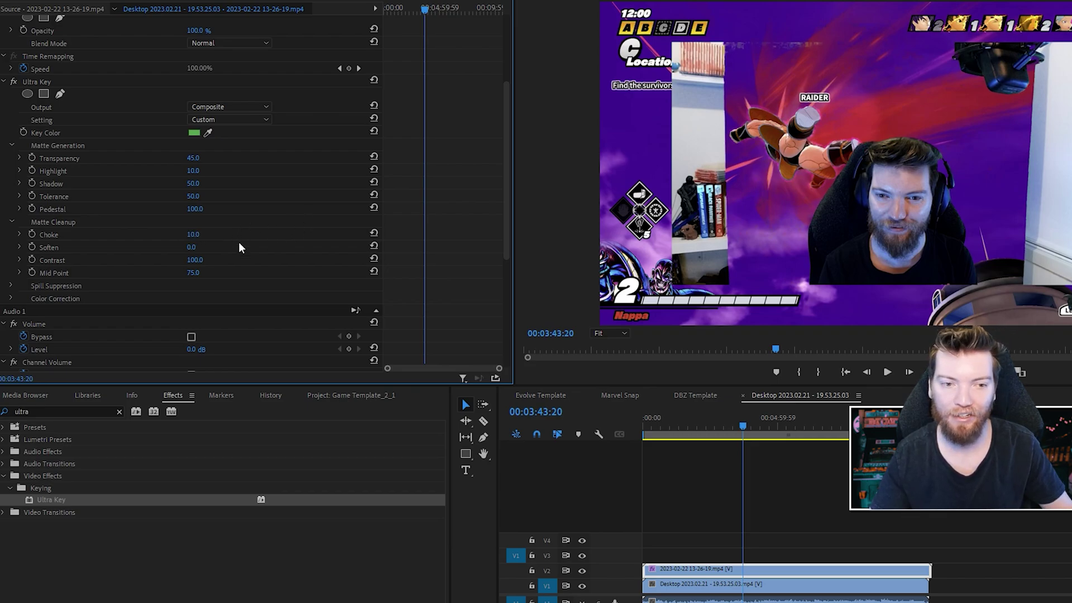
click(203, 234)
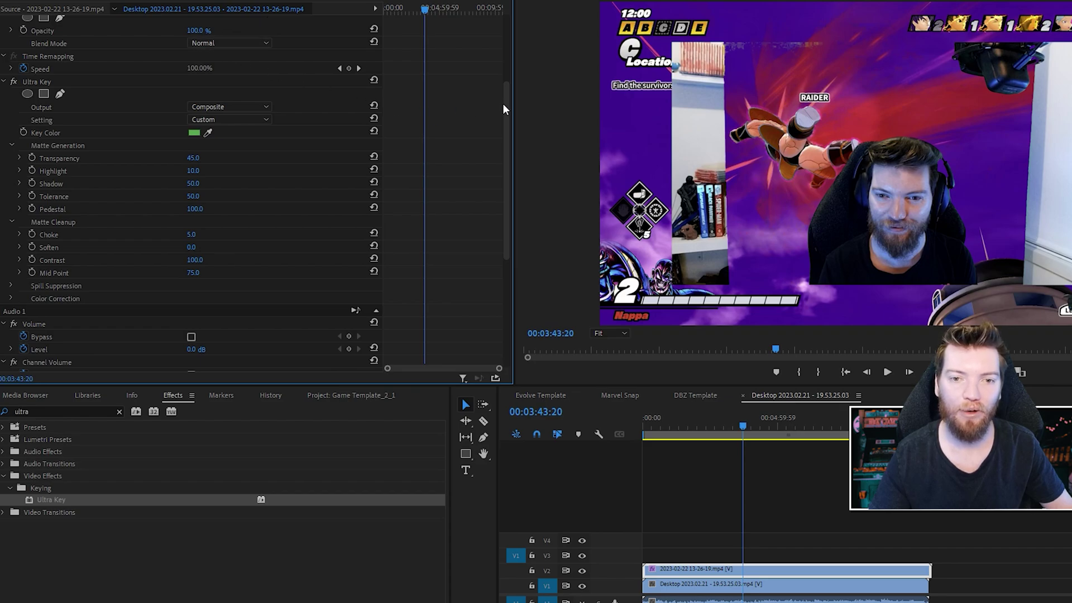
Step: Draw a closed pen opacity mask on the webcam around the chair to crop away the room
scroll(503, 102, up, 5)
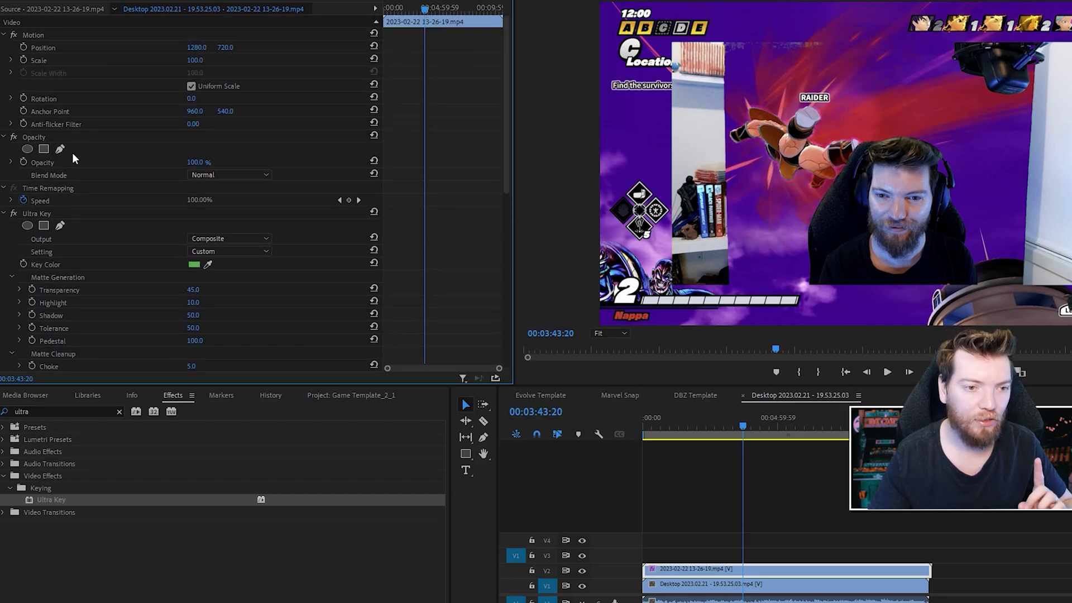
click(60, 150)
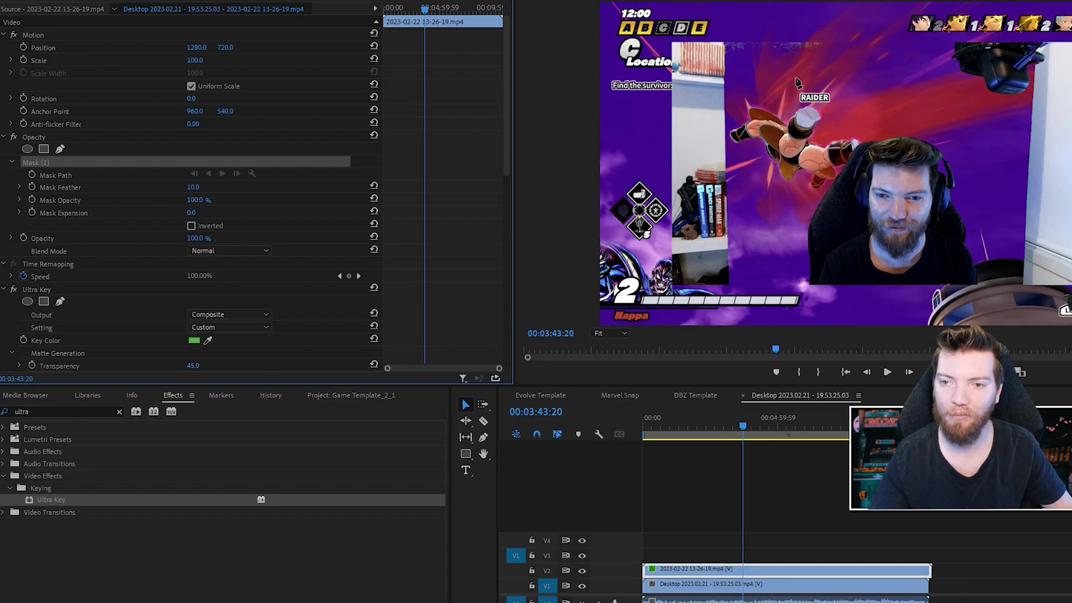
click(739, 66)
click(741, 294)
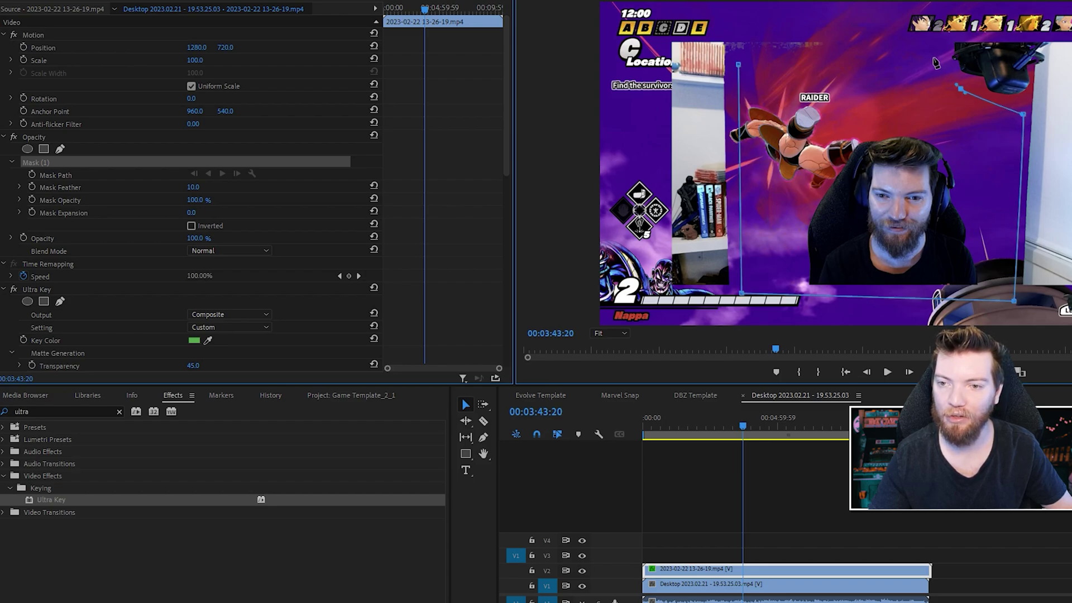
click(738, 66)
click(785, 472)
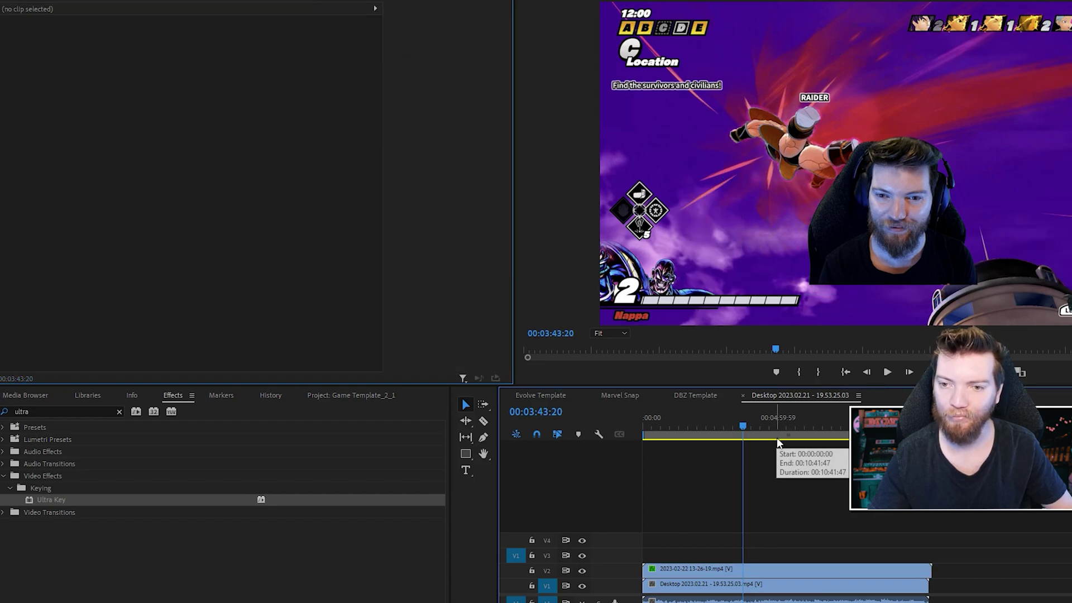
Step: Move the webcam to V4, add pexels-photo-6135340.jpeg and White-Boarder.png, and extend the border clip
drag(663, 570, 663, 540)
click(339, 394)
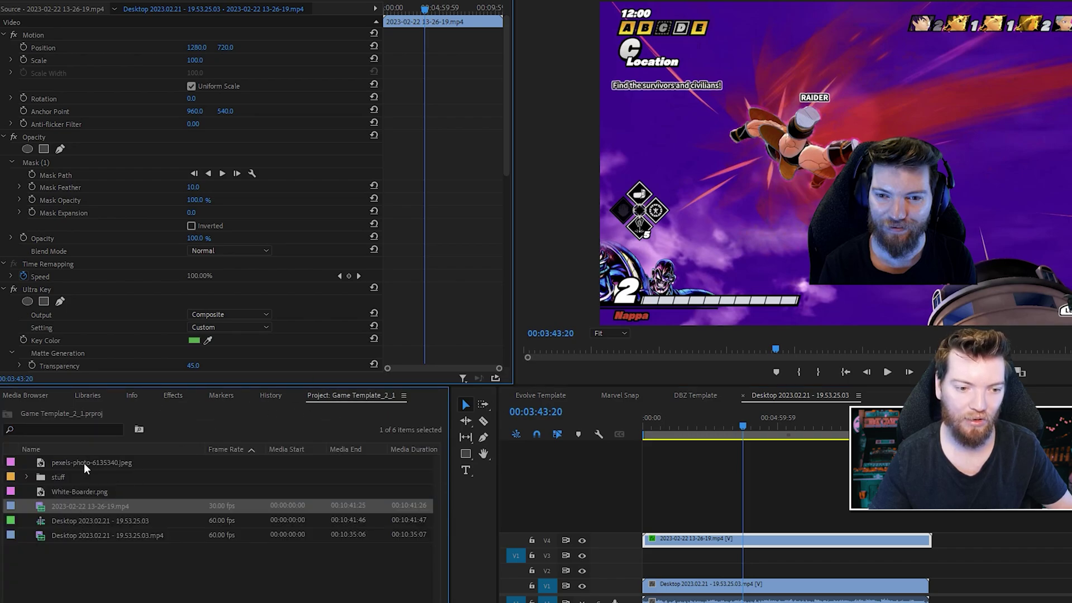
drag(83, 463, 646, 565)
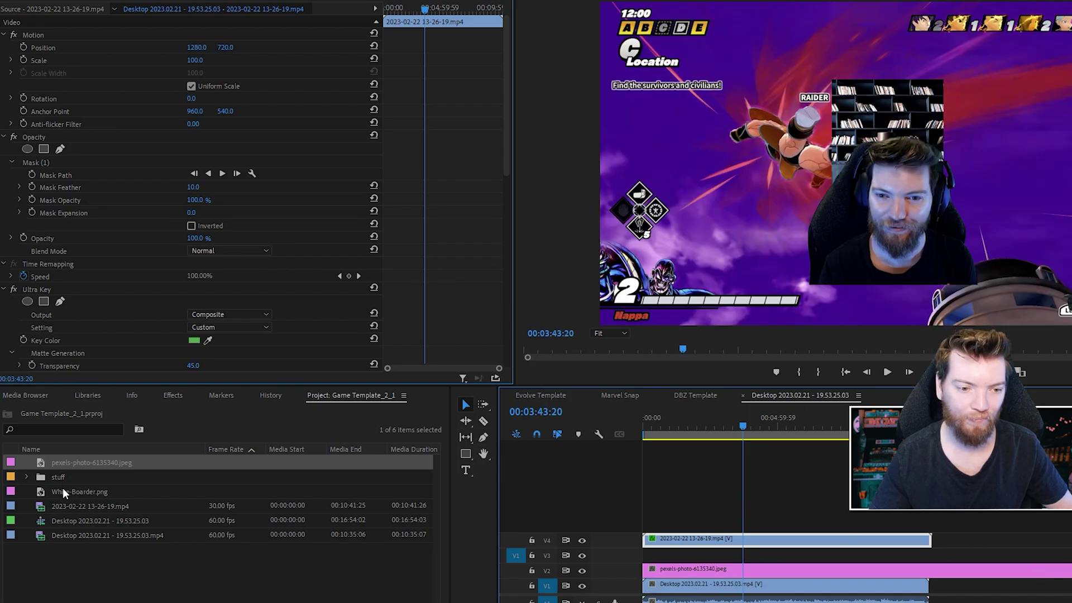
drag(62, 490, 650, 556)
drag(768, 555, 1025, 554)
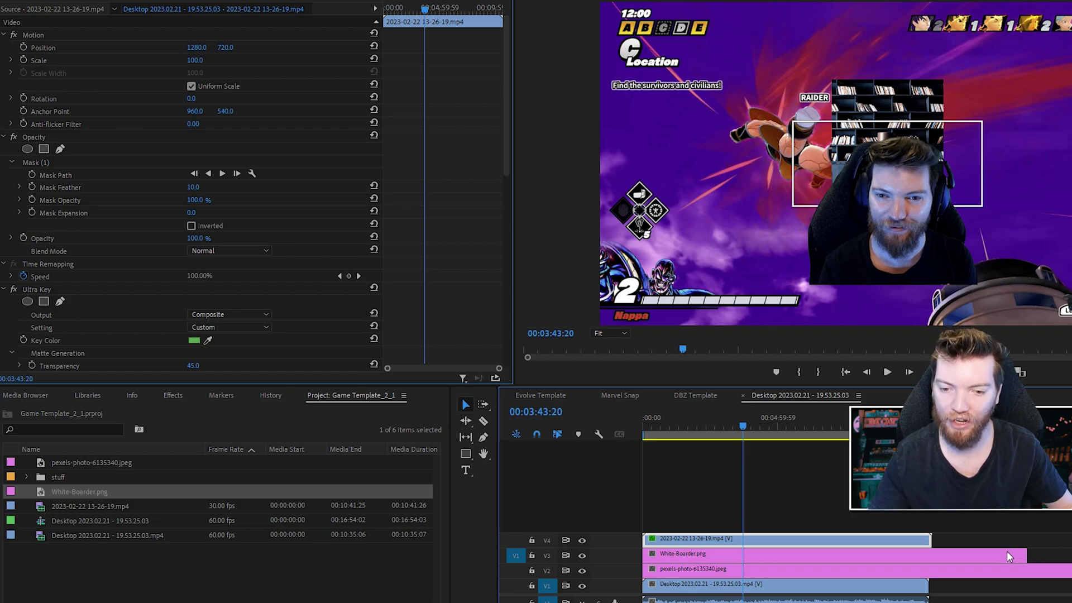
Step: Scale the bookshelf photo to 150 and move it left to position 378.1, 792.9
click(671, 569)
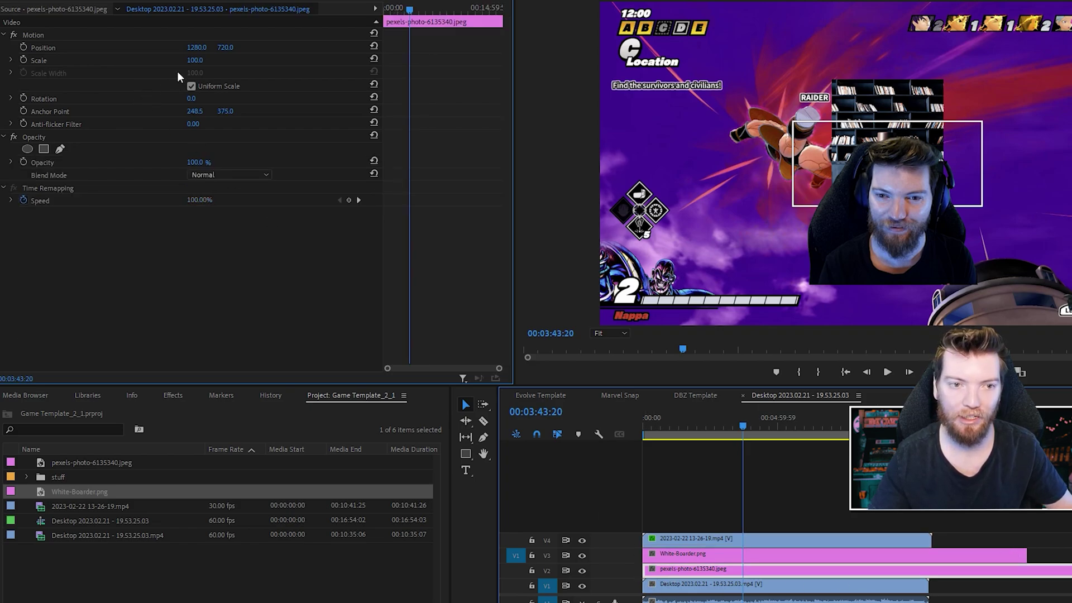
click(195, 59)
text(125)
key(Return)
click(213, 59)
text(150)
key(Return)
click(50, 34)
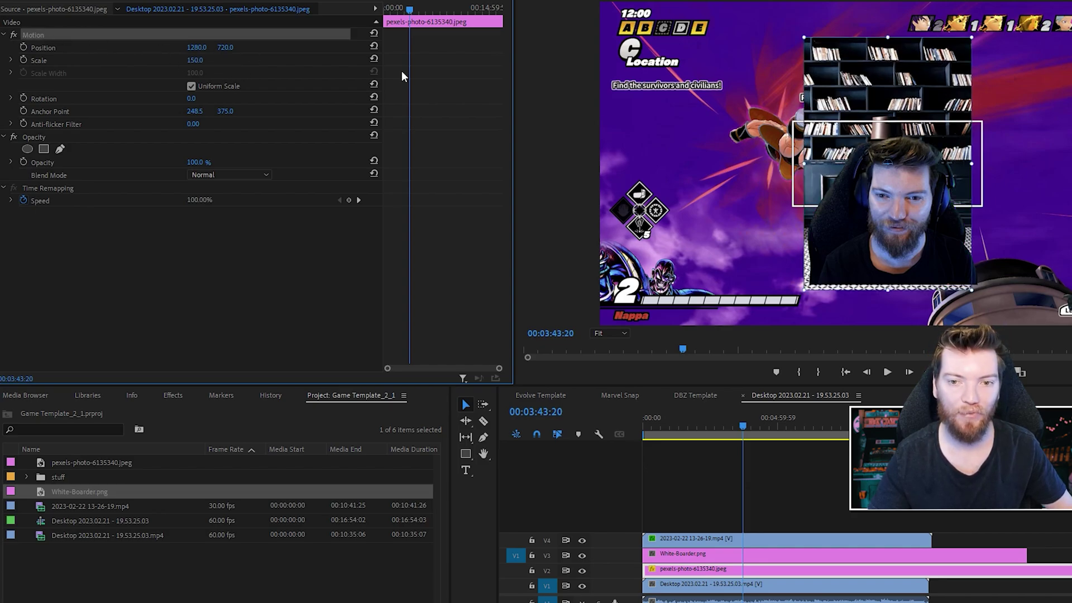
drag(883, 286, 679, 303)
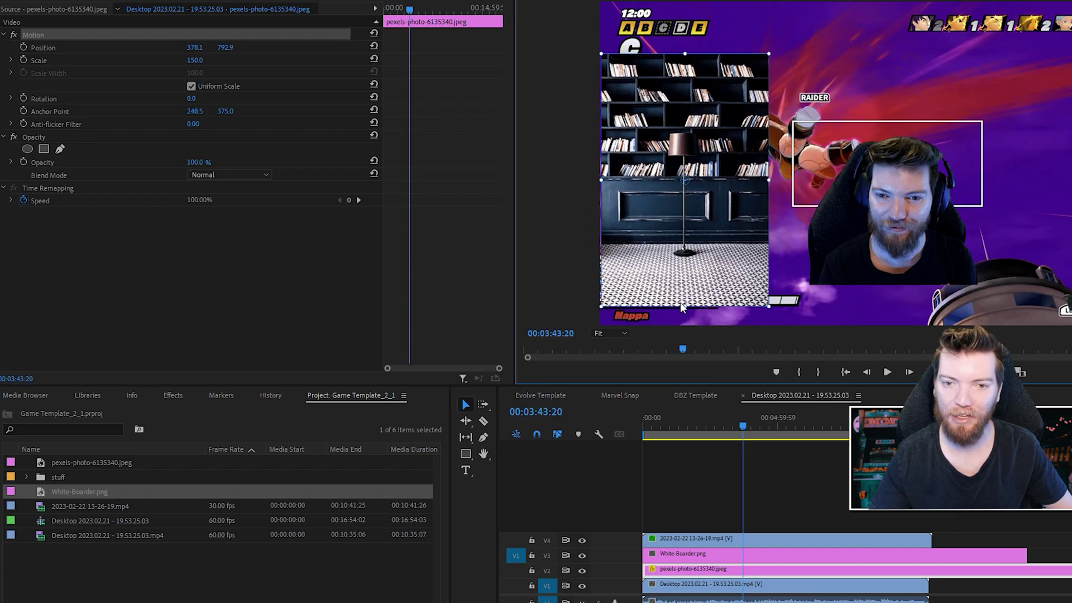
Step: Give White-Boarder.png non-uniform scale with width 75 and place it at 356.5, 674.1 over the photo
click(675, 554)
click(32, 35)
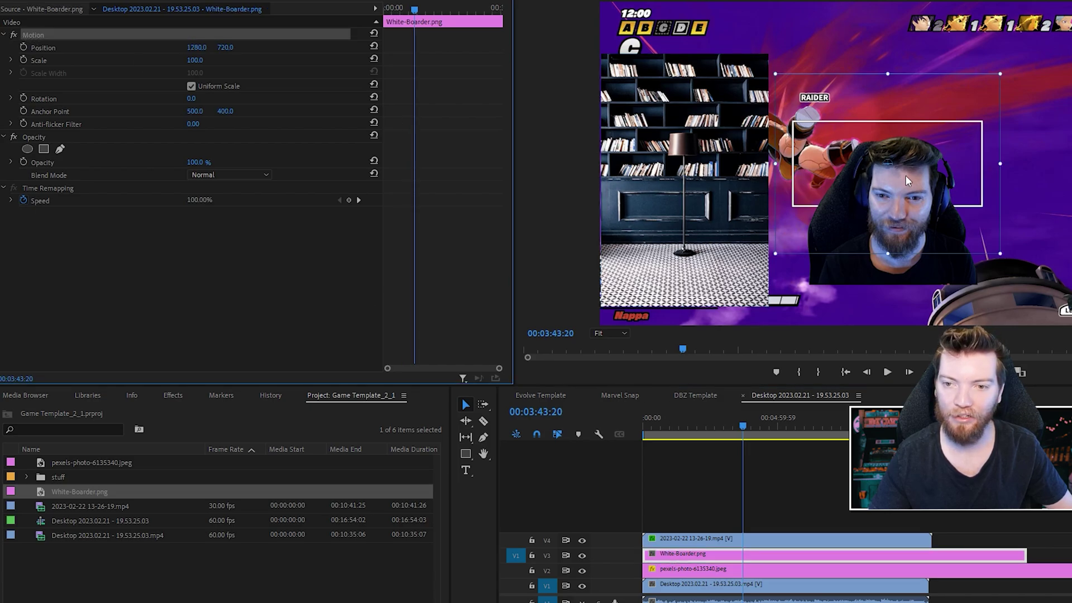
drag(906, 173, 753, 126)
click(11, 61)
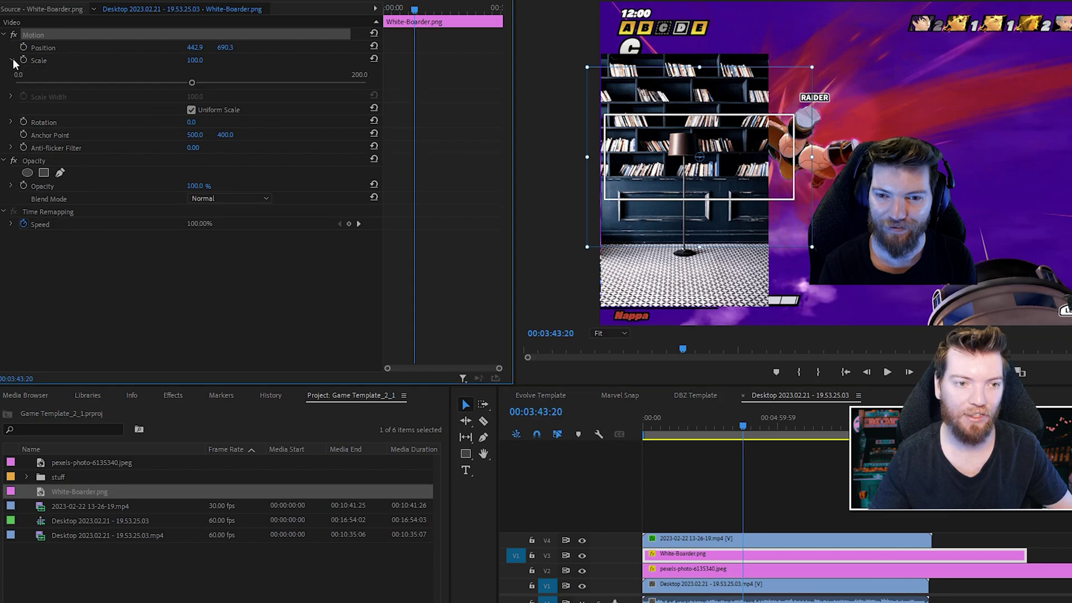
click(191, 110)
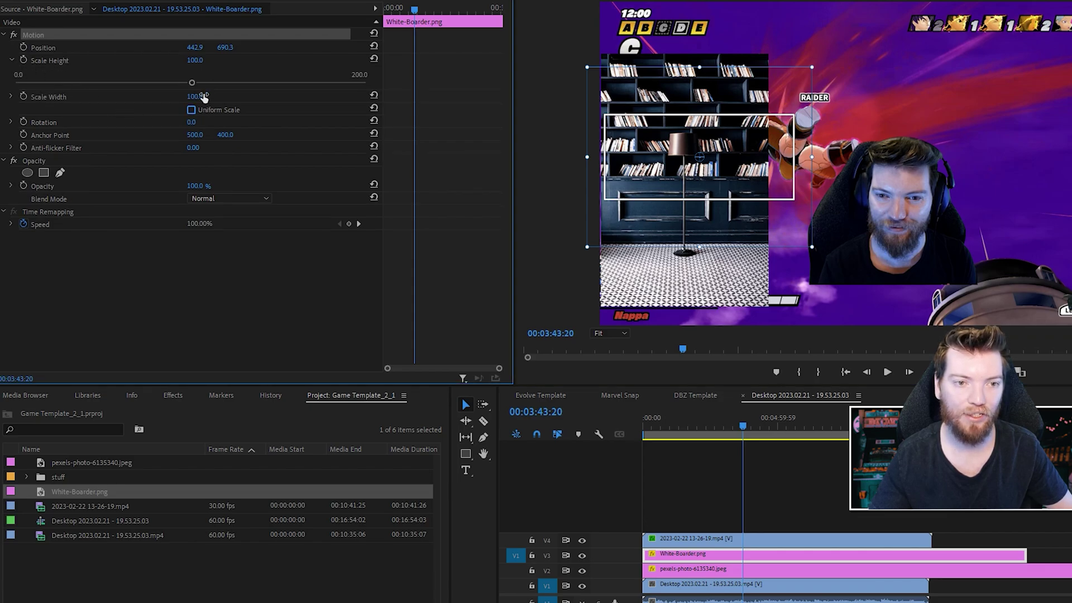
mouse_move(191, 97)
mouse_down()
mouse_move(162, 98)
mouse_move(177, 98)
mouse_up()
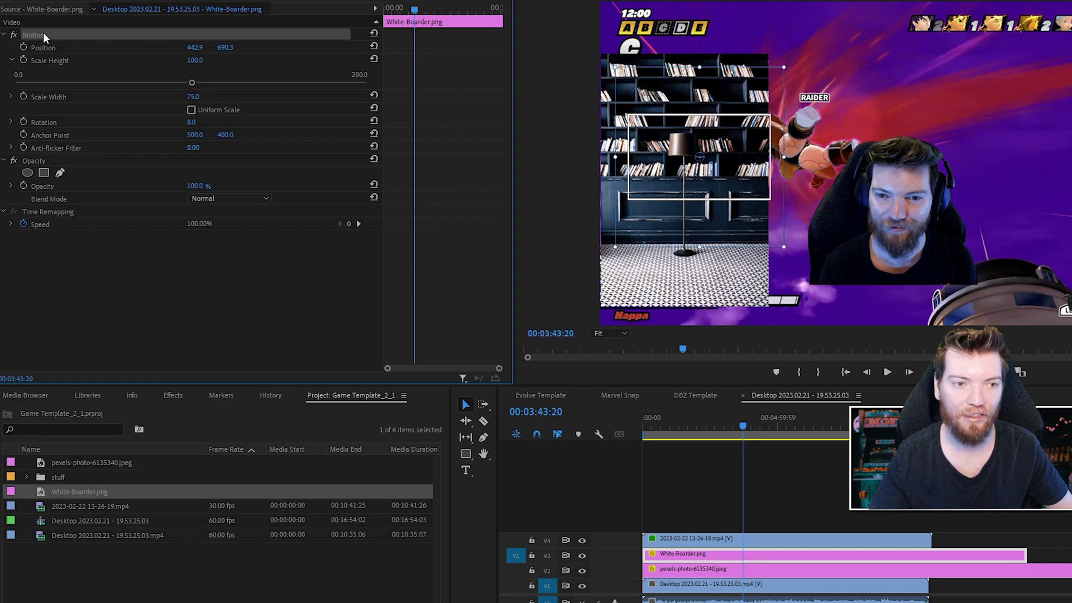
drag(679, 132, 659, 129)
Step: Zoom the Program monitor to 75% and select the bookshelf photo clip
click(602, 333)
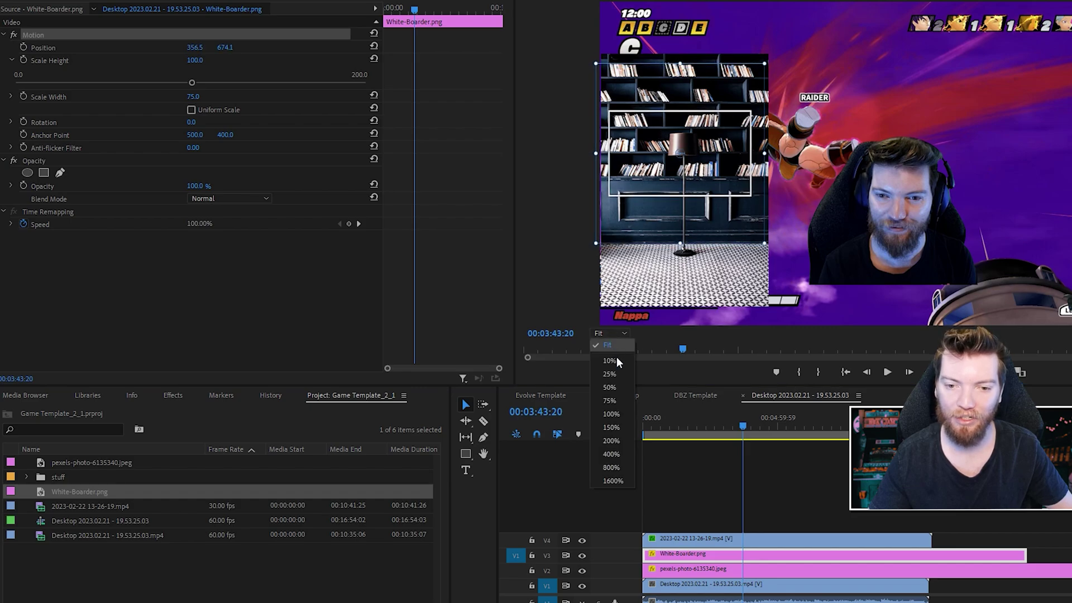
click(609, 401)
drag(892, 323, 734, 315)
click(724, 508)
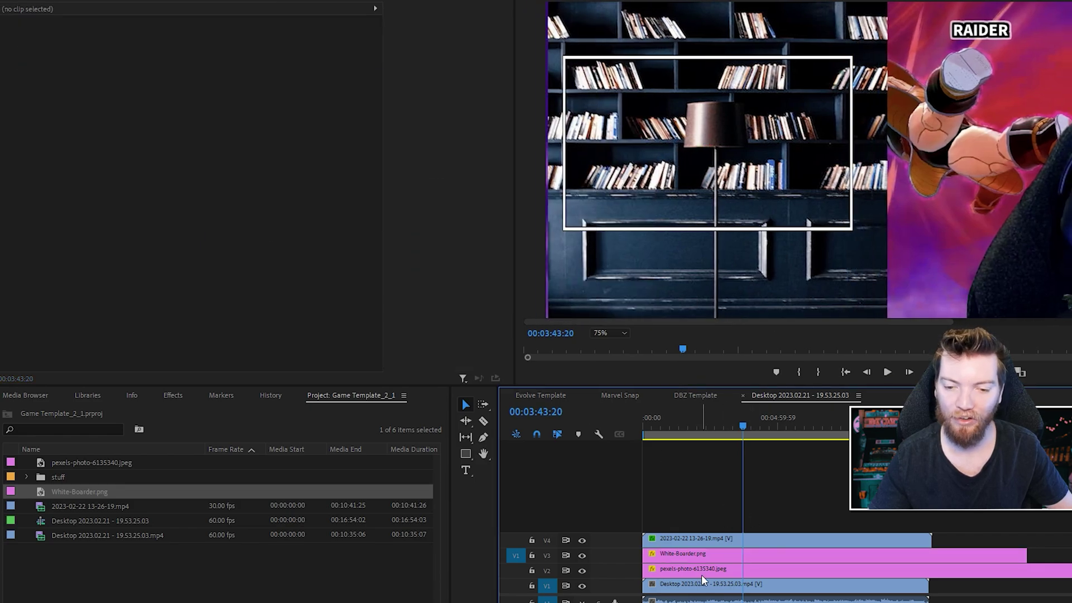
click(701, 570)
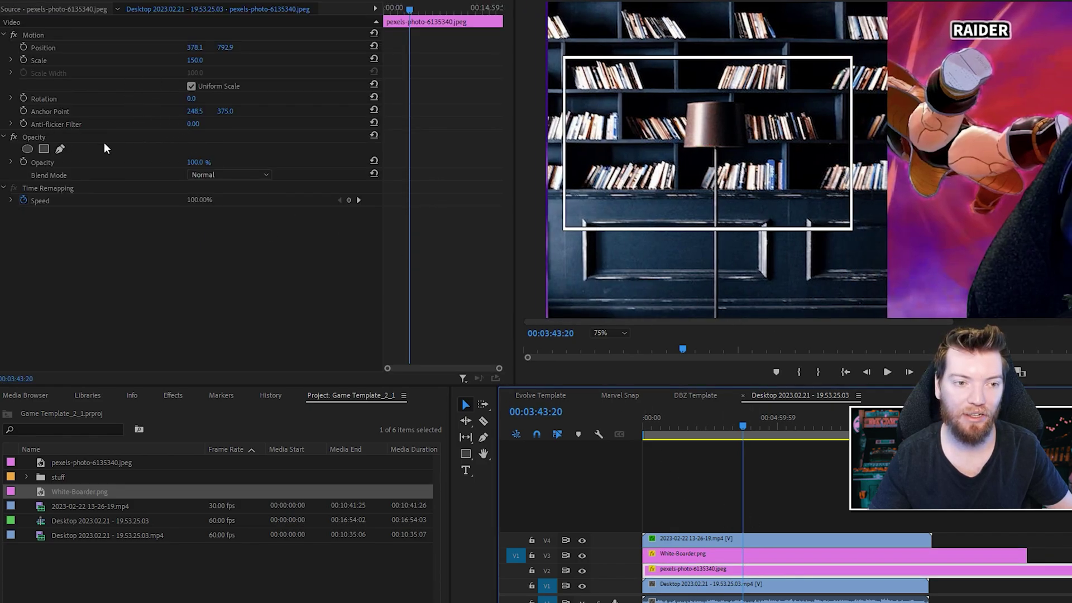
Step: Mask the photo to the white border's four corners with Mask Feather 0
click(60, 149)
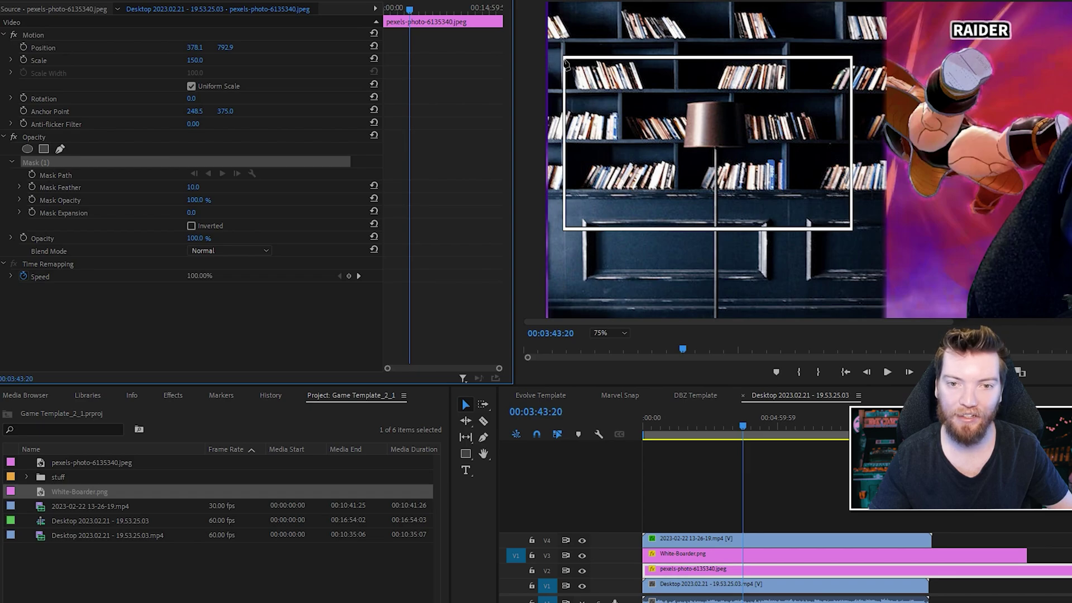
click(566, 58)
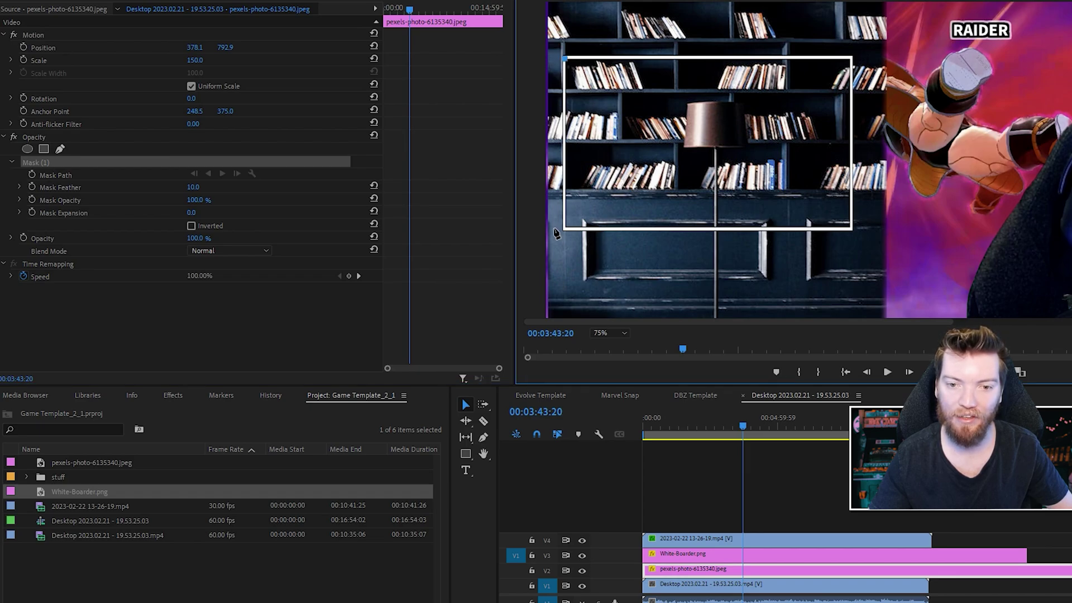
click(566, 229)
click(852, 229)
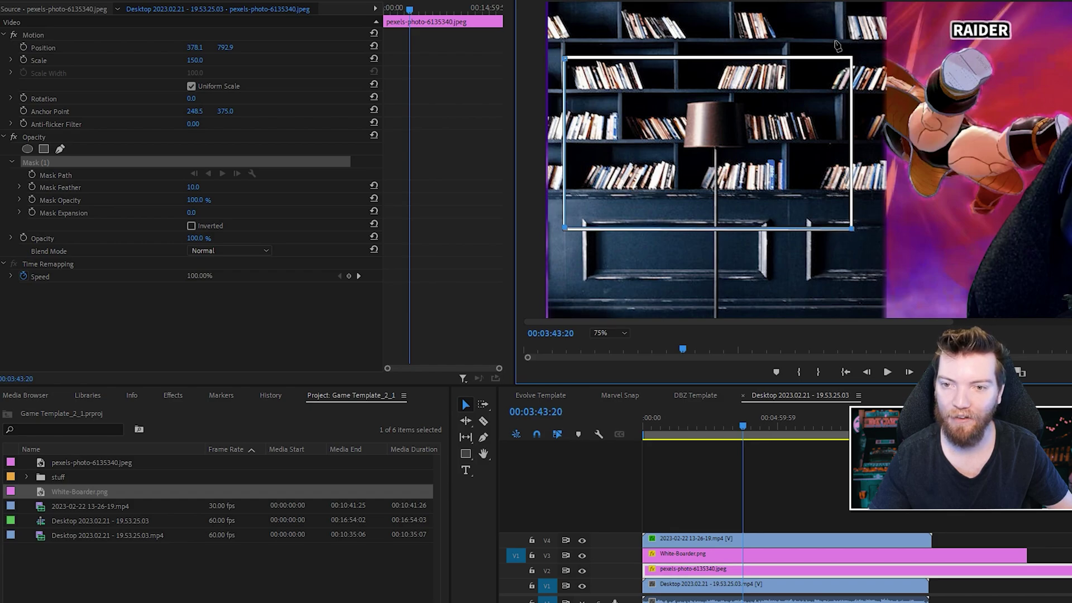
click(852, 58)
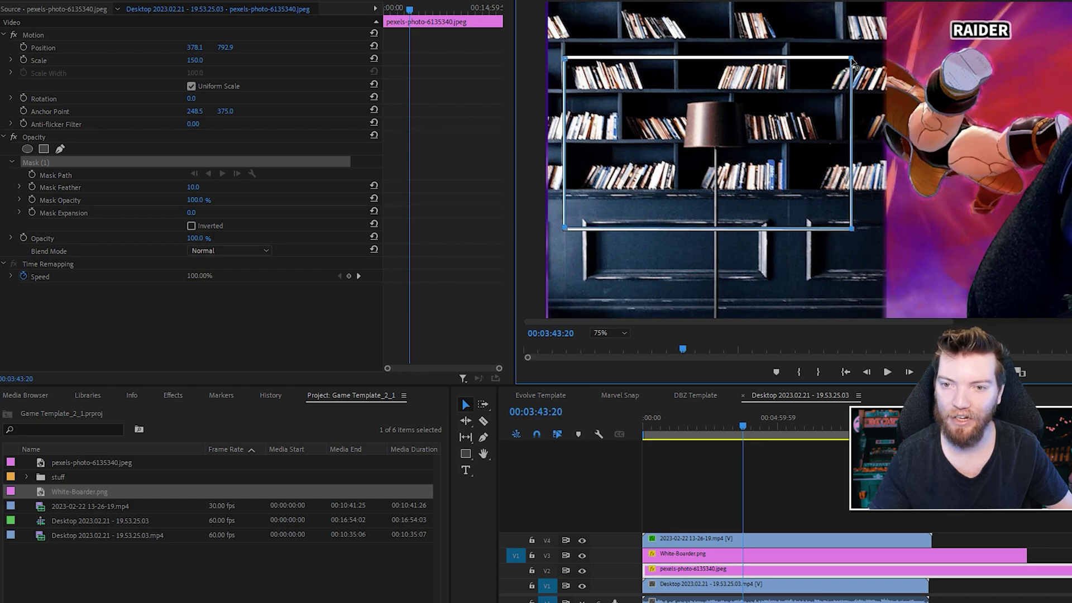
click(566, 58)
drag(193, 190, 168, 190)
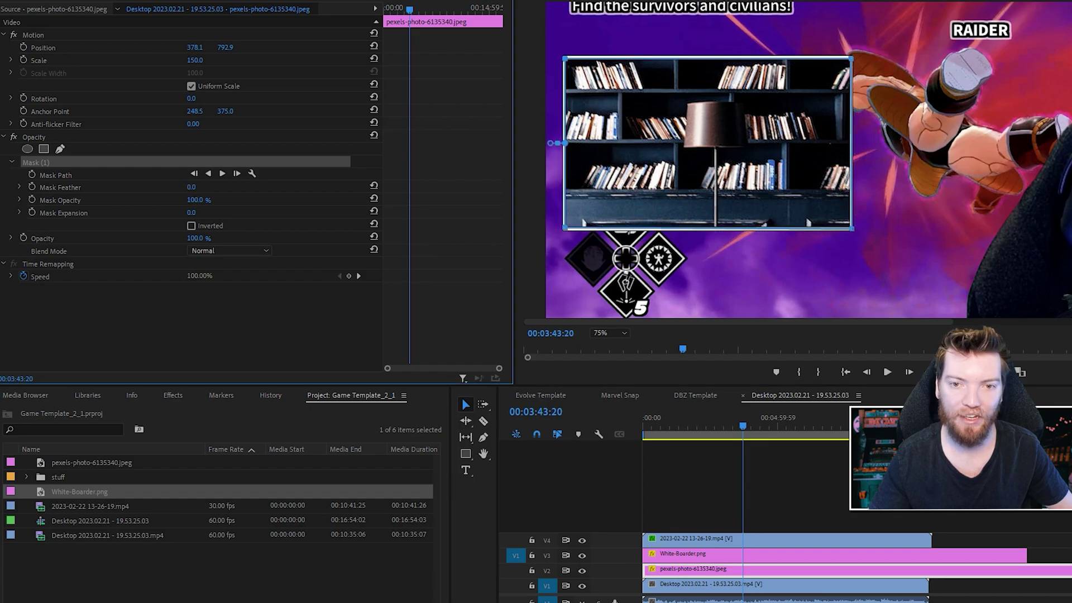
click(816, 507)
Step: Move the V4 webcam clip toward the upper left and try a 55% scale
click(728, 539)
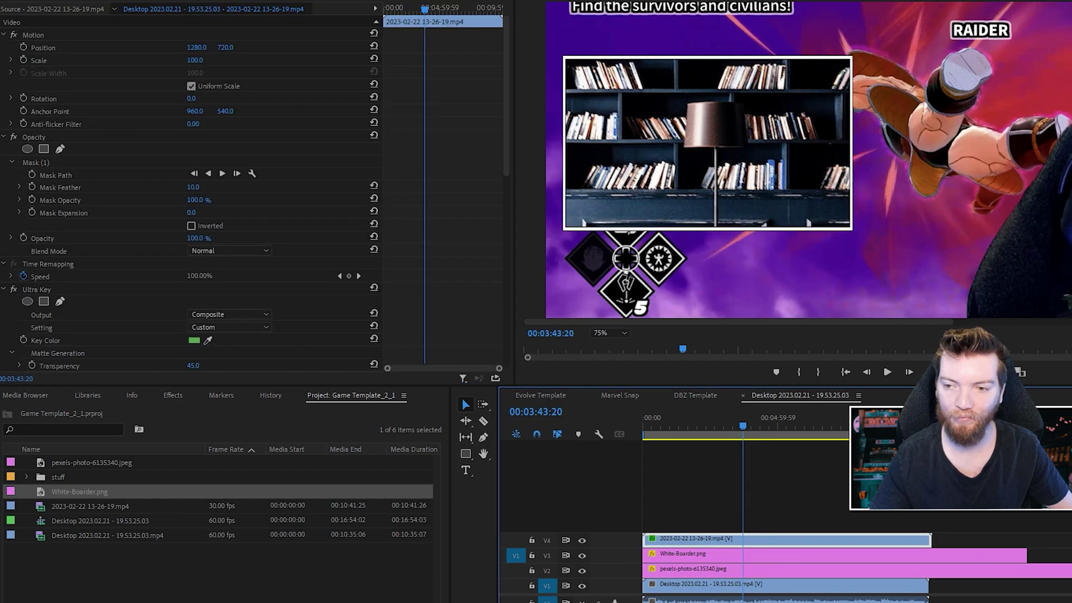
click(50, 37)
drag(1004, 165, 703, 59)
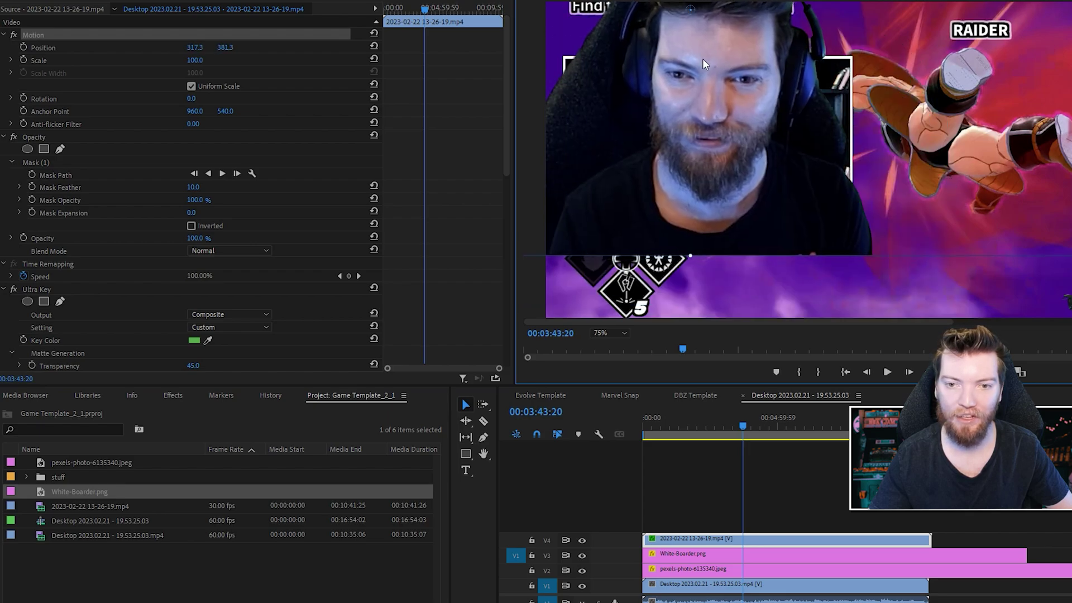
click(195, 62)
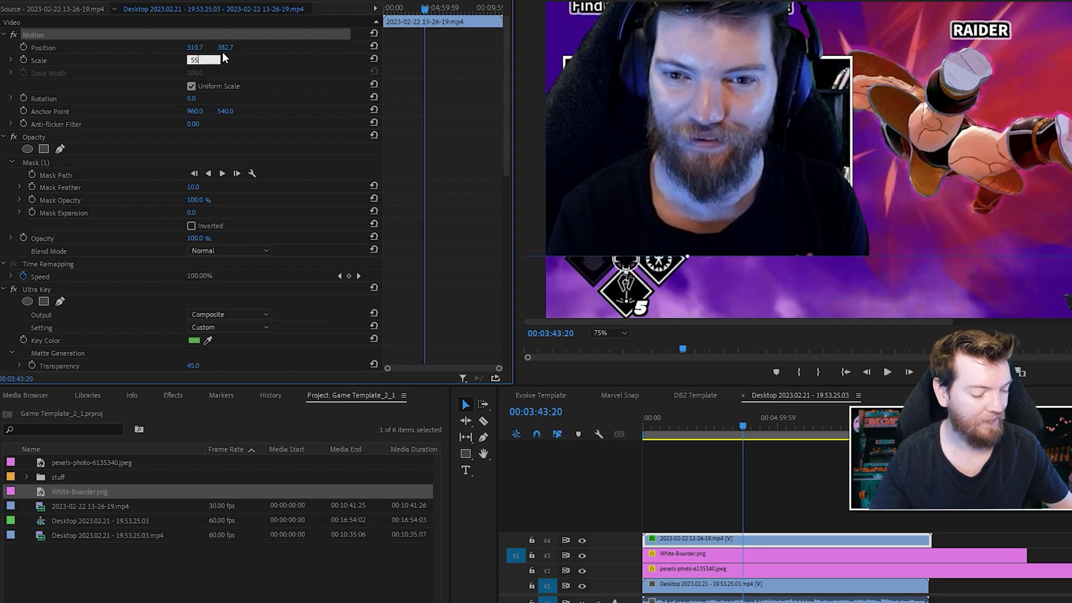
text(55)
key(Return)
Step: Set the webcam scale to 75 and position it at 333.3, 455.3 inside the frame
drag(755, 80, 767, 160)
click(195, 61)
text(75)
key(Return)
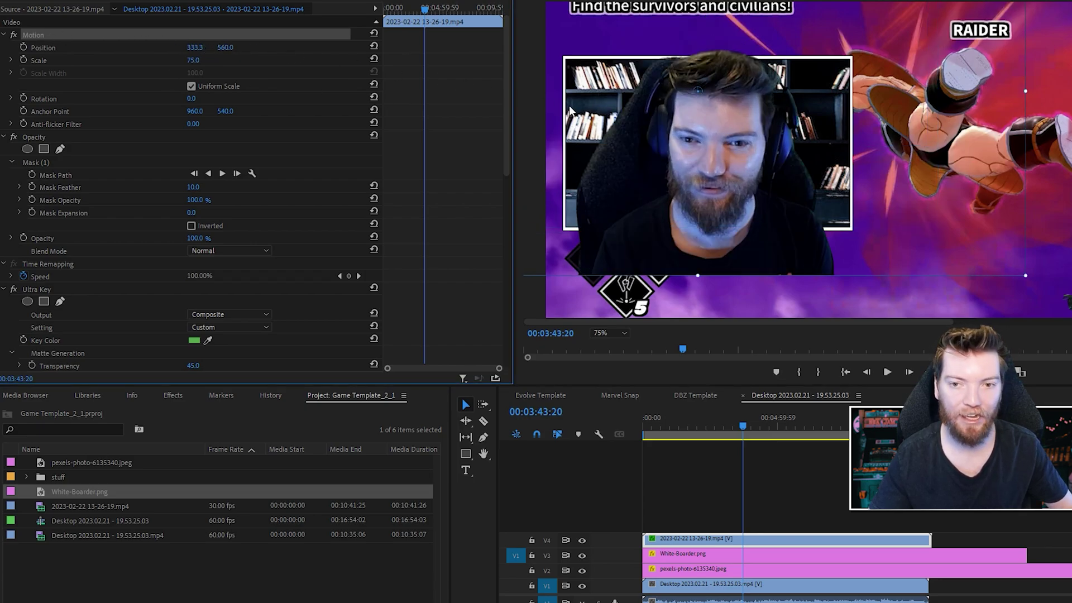
drag(741, 196, 742, 149)
drag(766, 193, 765, 193)
click(845, 465)
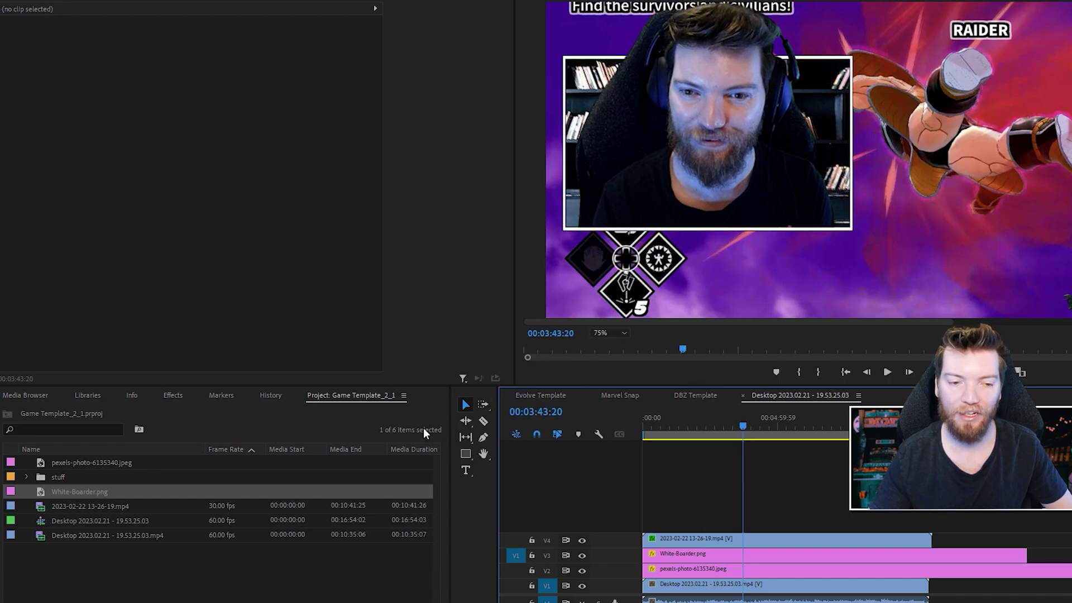
Step: Select the webcam clip and pin the mask's bottom-right point to the frame's bottom-right corner
click(710, 540)
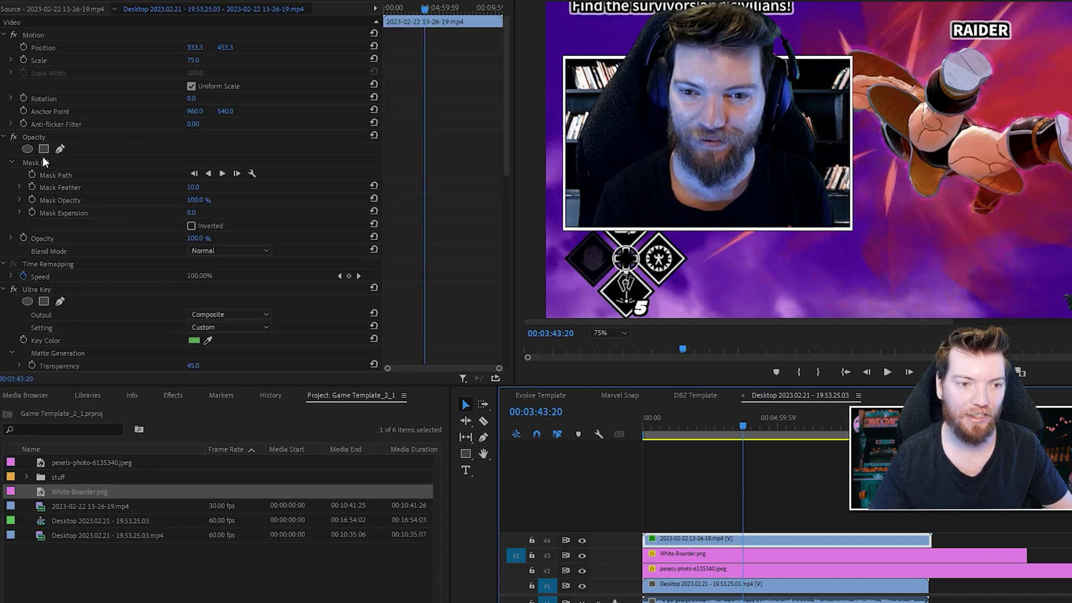
click(47, 162)
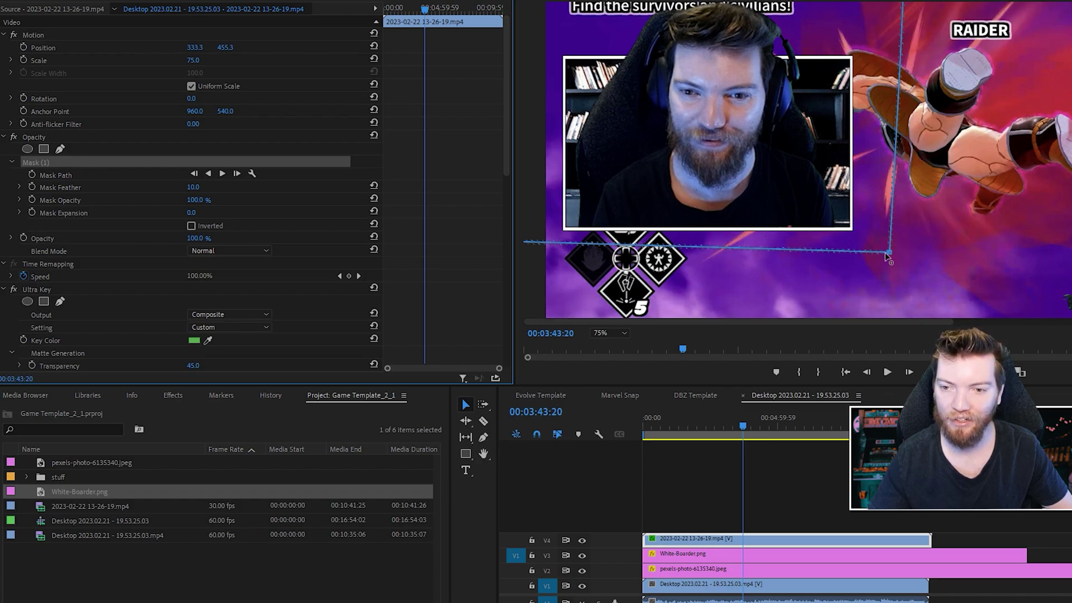
drag(886, 252, 850, 228)
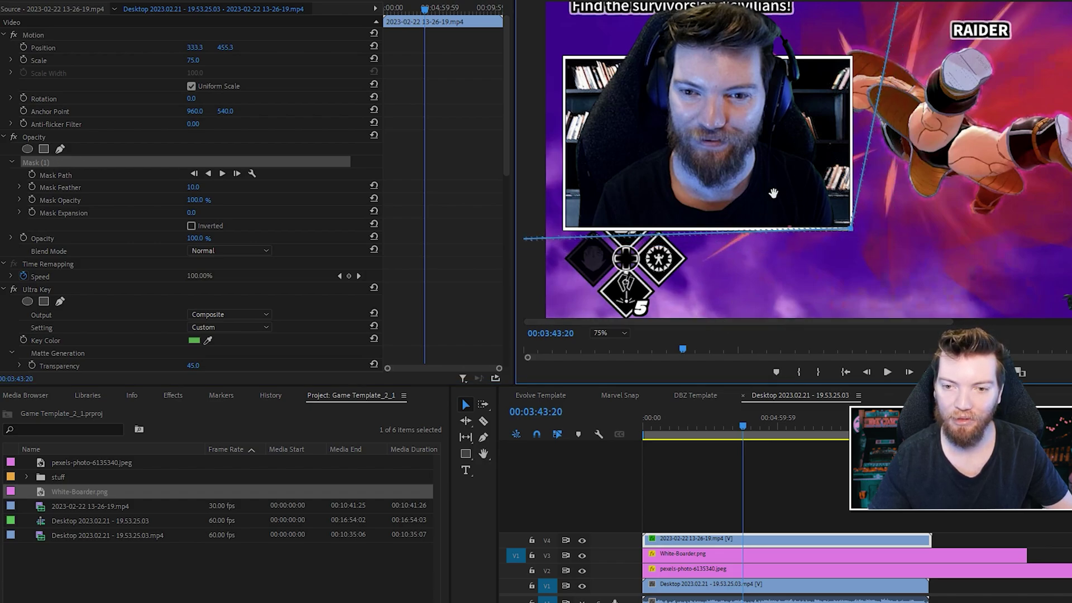
drag(764, 191, 829, 171)
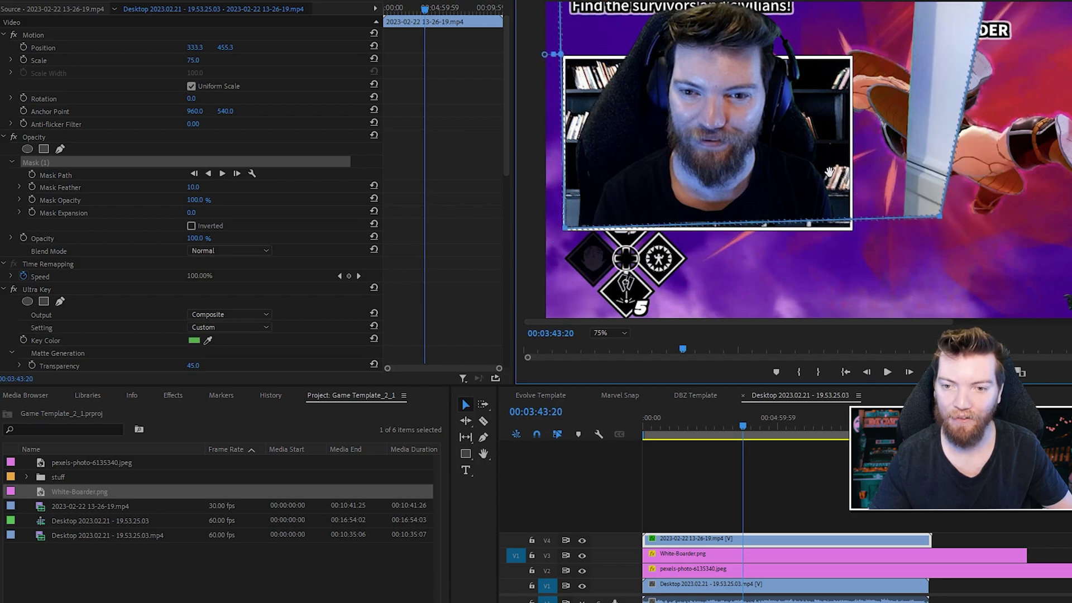
drag(920, 227, 851, 231)
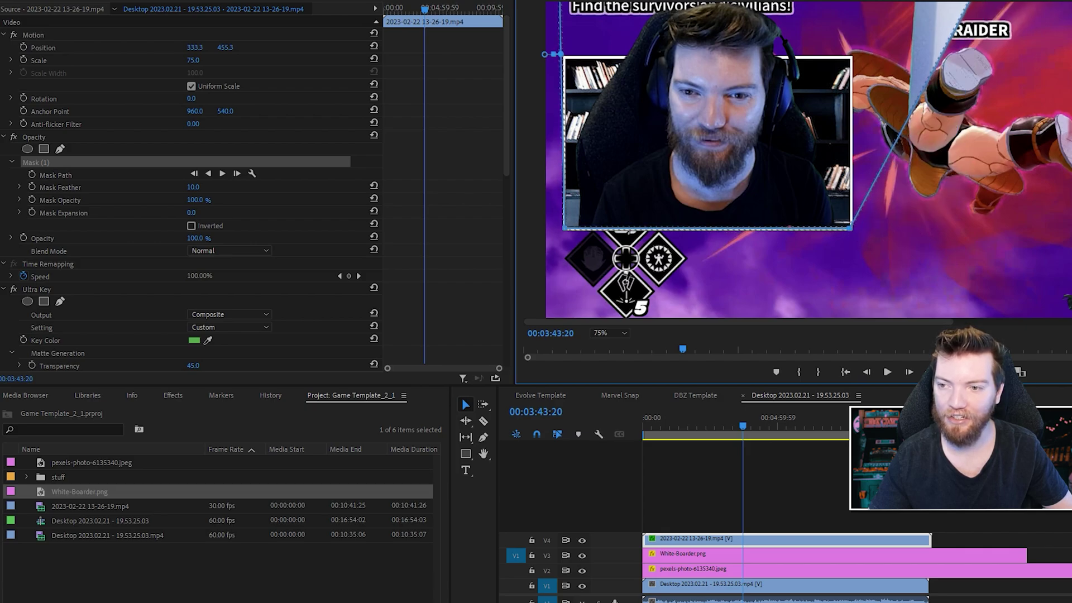
scroll(806, 159, up, 3)
Step: Reshape and curve the mask's top and right edges so the head breaks out above the border
drag(985, 86, 863, 124)
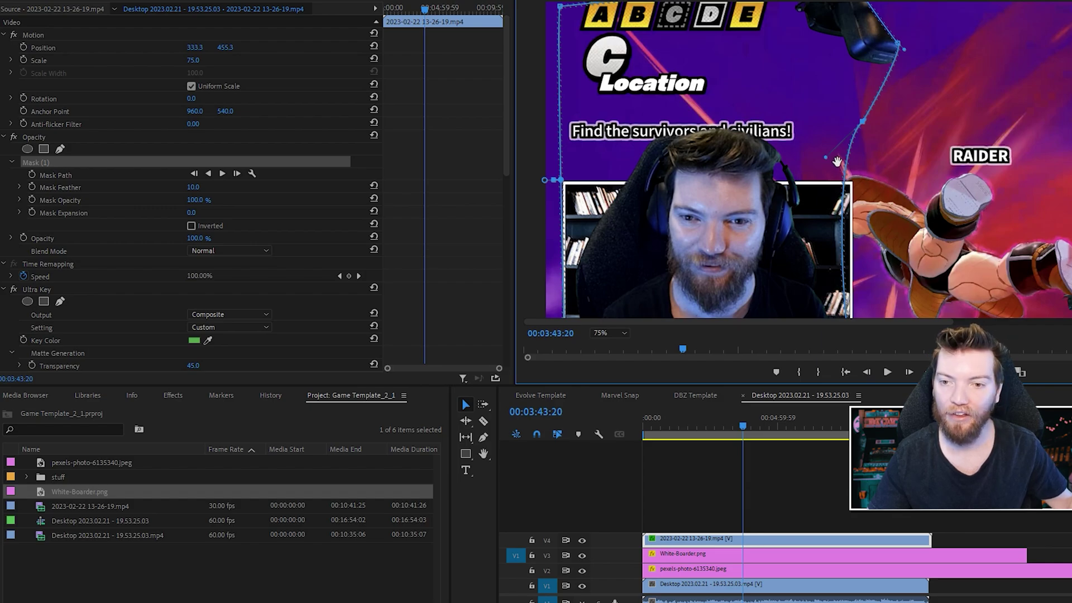
drag(828, 159, 858, 127)
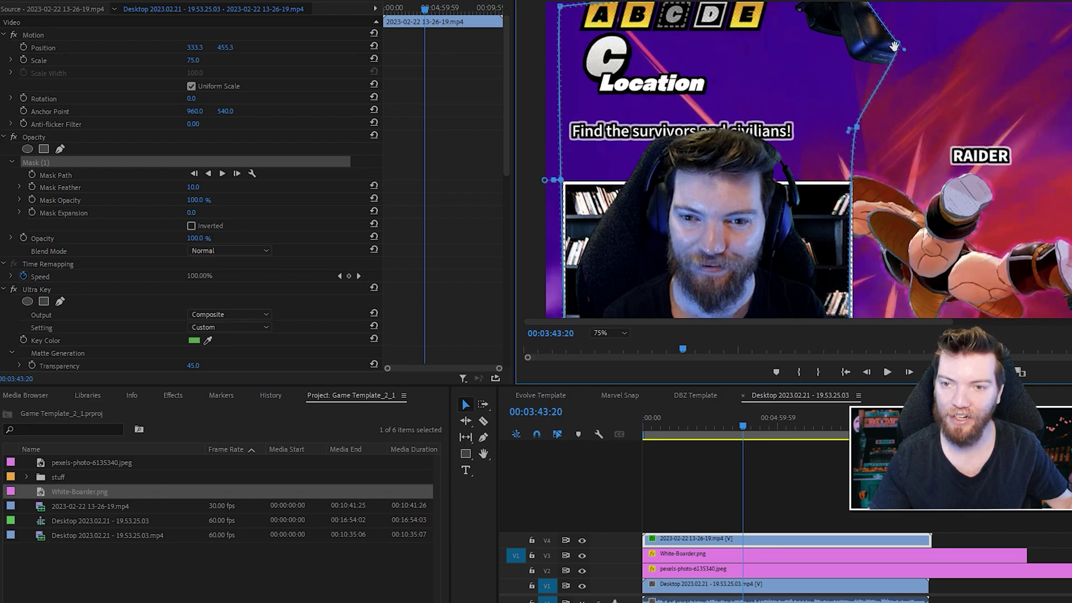
drag(898, 47, 859, 61)
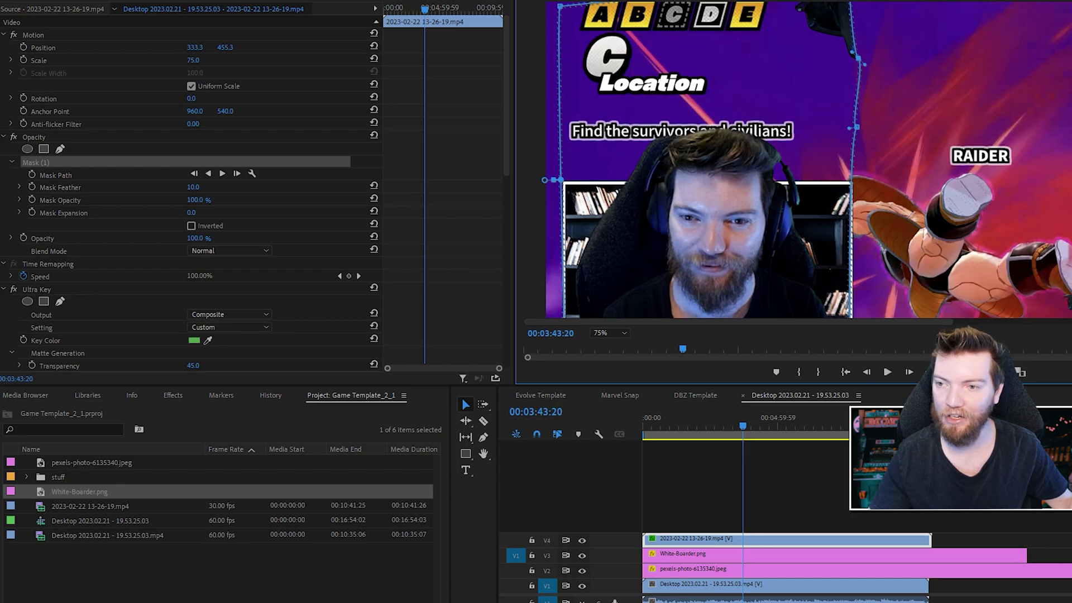
scroll(806, 160, up, 2)
drag(849, 37, 787, 54)
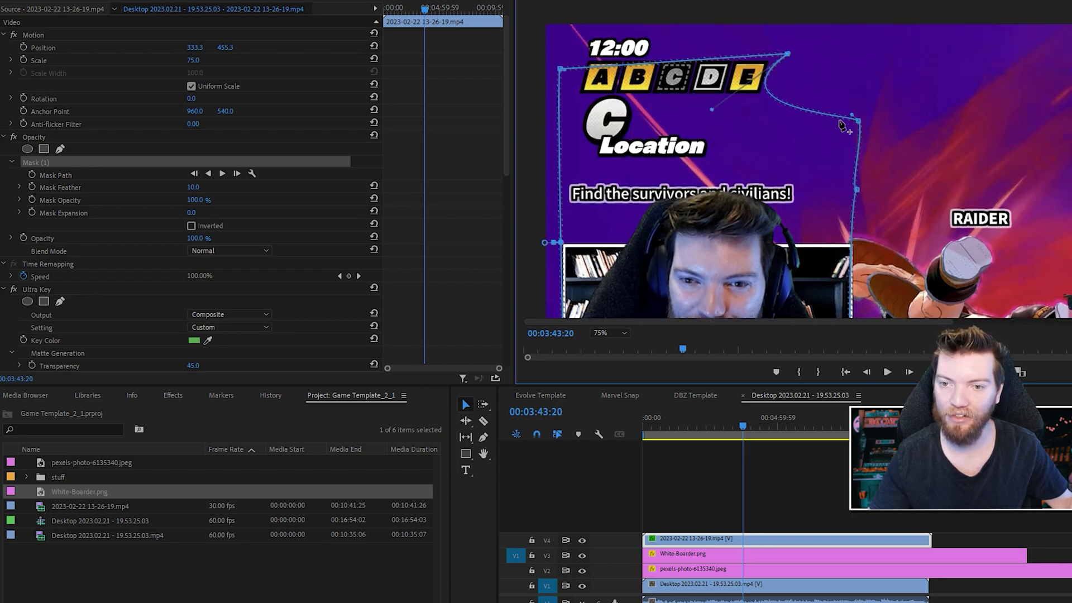
drag(860, 123, 863, 140)
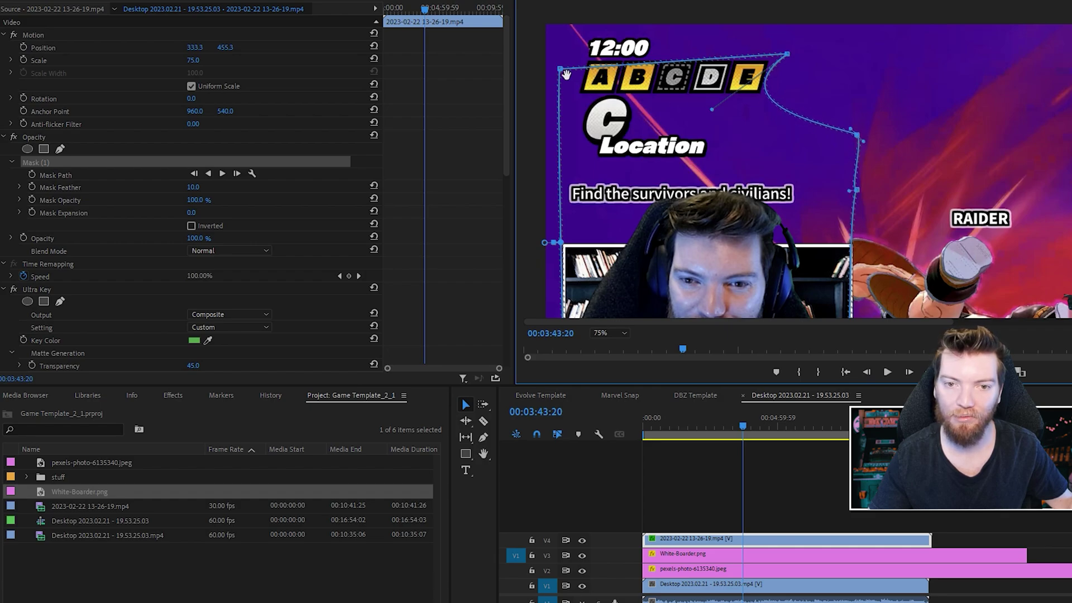
drag(560, 70, 567, 66)
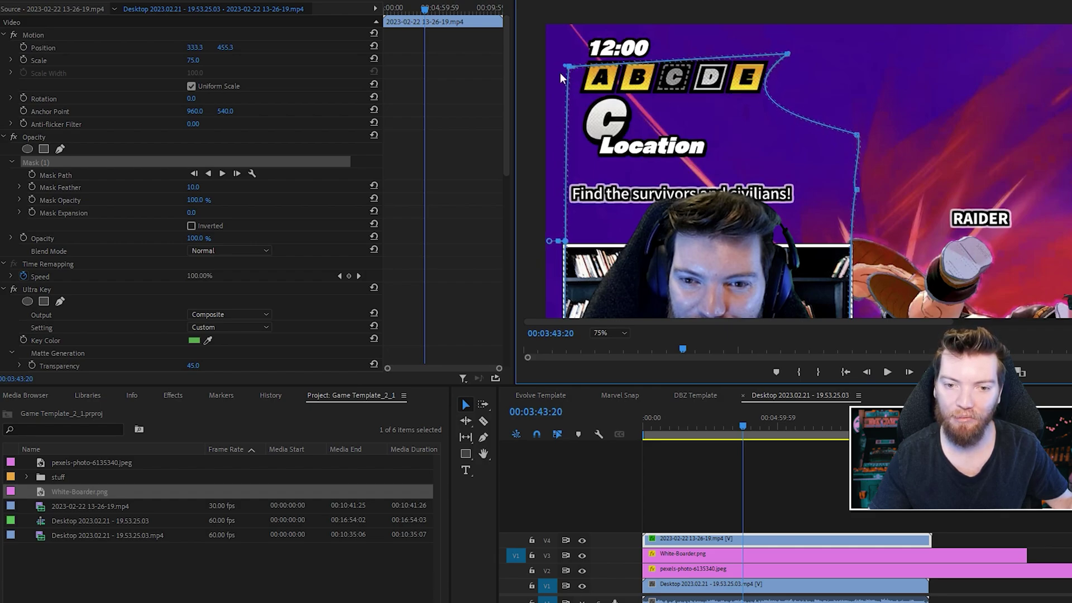
click(192, 187)
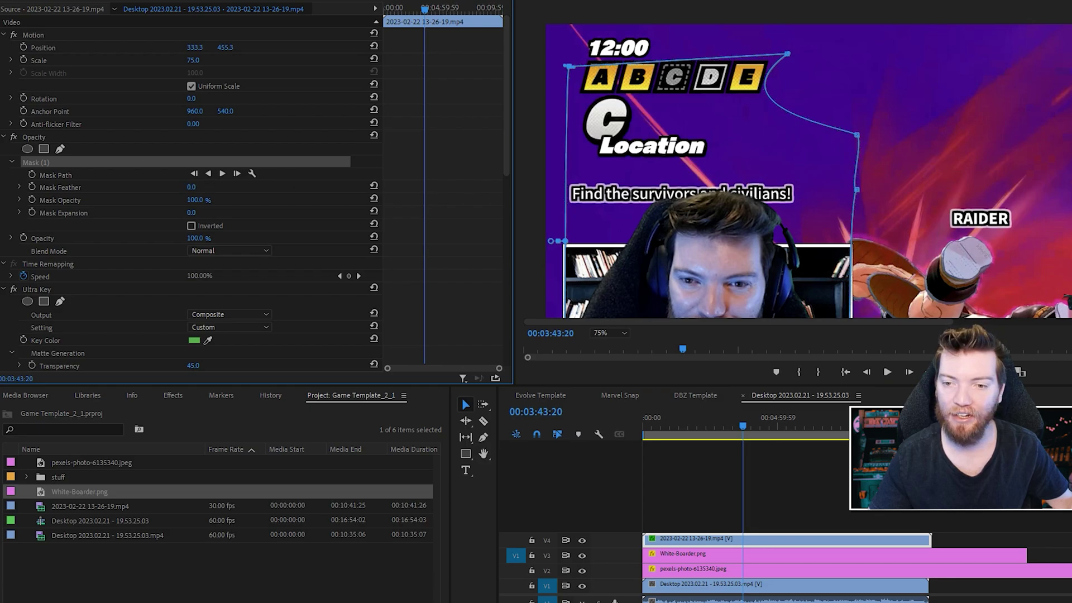
scroll(690, 213, down, 4)
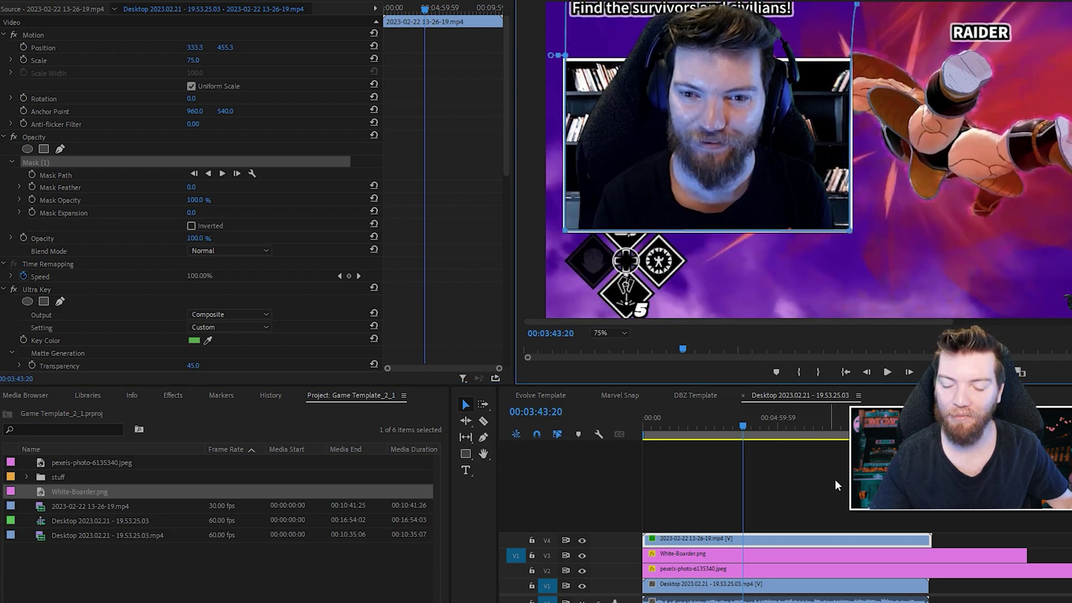
Step: Nudge the V4 webcam clip up to Position Y 452.3
click(832, 497)
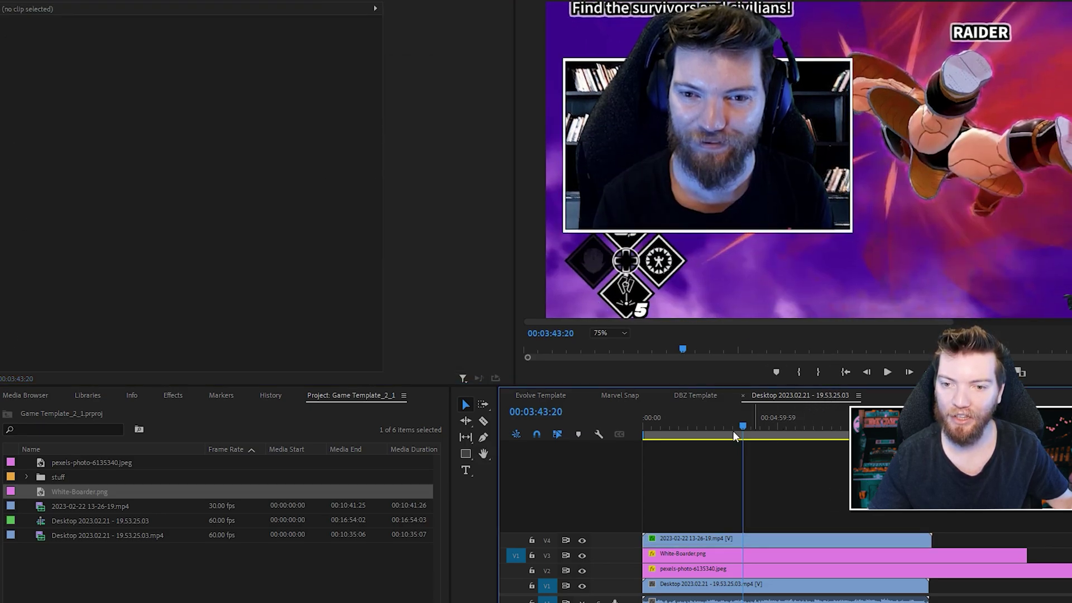
click(678, 540)
drag(225, 48, 206, 47)
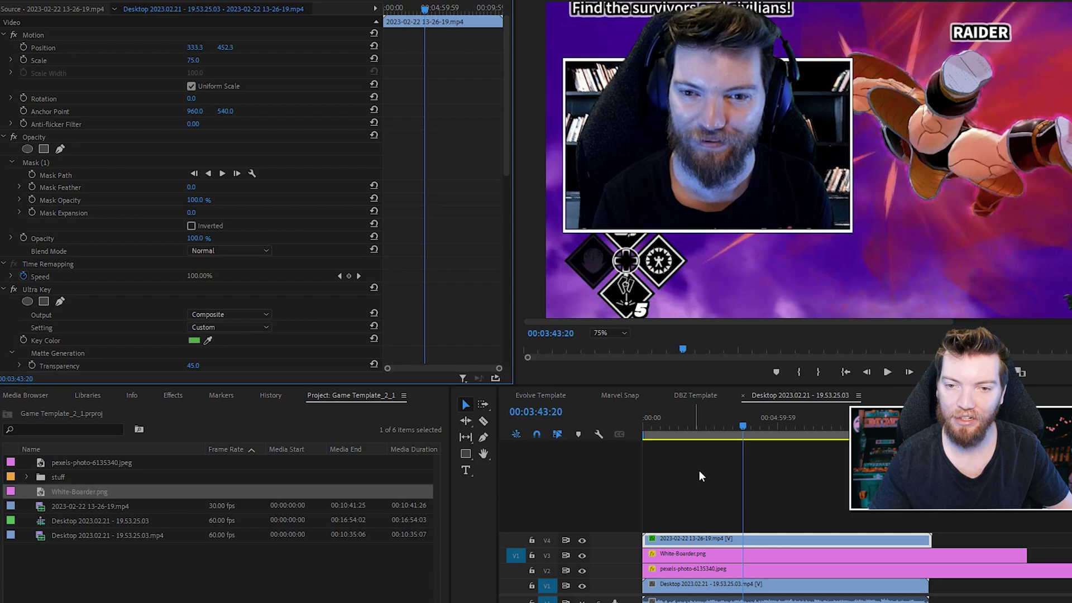
click(595, 325)
Step: Set the Program monitor zoom to Fit and scrub the gameplay to review the overlay
click(601, 333)
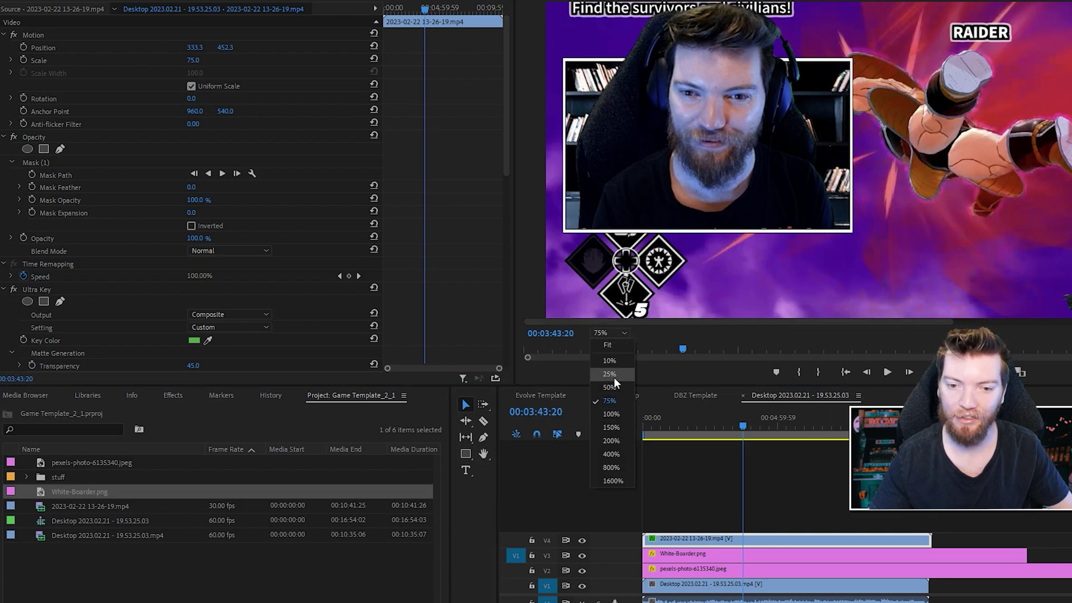
click(612, 366)
click(605, 334)
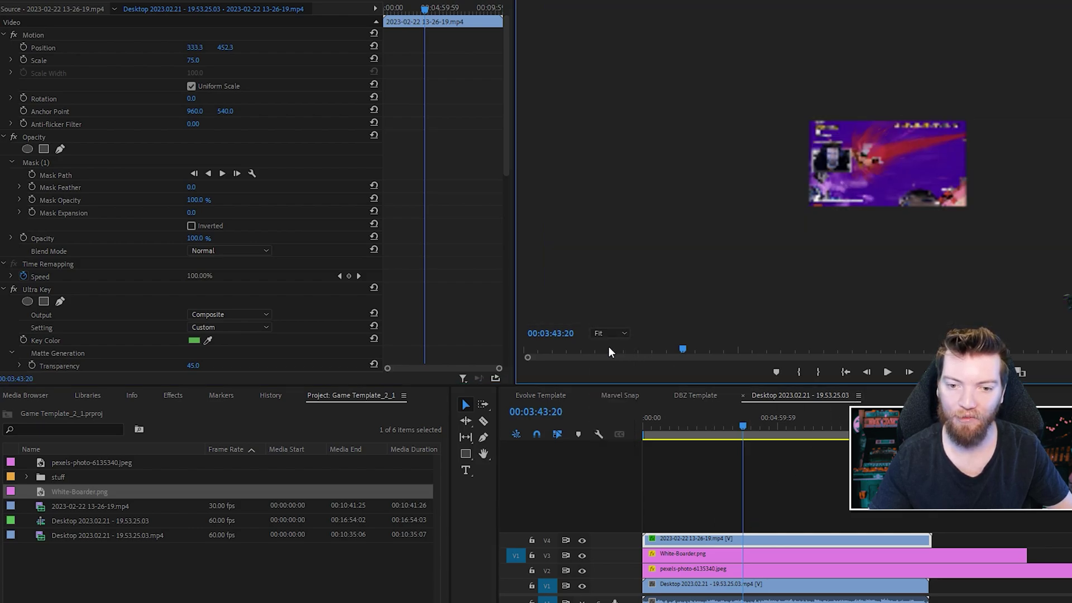
click(608, 346)
click(815, 457)
click(726, 427)
drag(726, 426, 758, 433)
Step: Check the overlay at 00:08:13:46 with playback, return to 00:02:36:04, then open DBZ Template
click(782, 540)
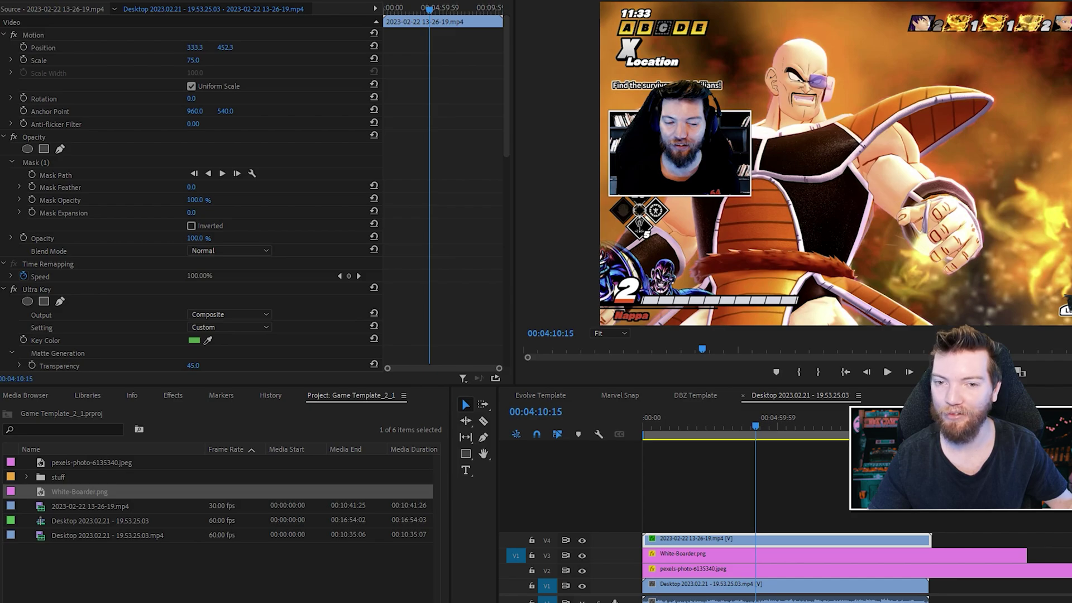
drag(796, 435, 865, 435)
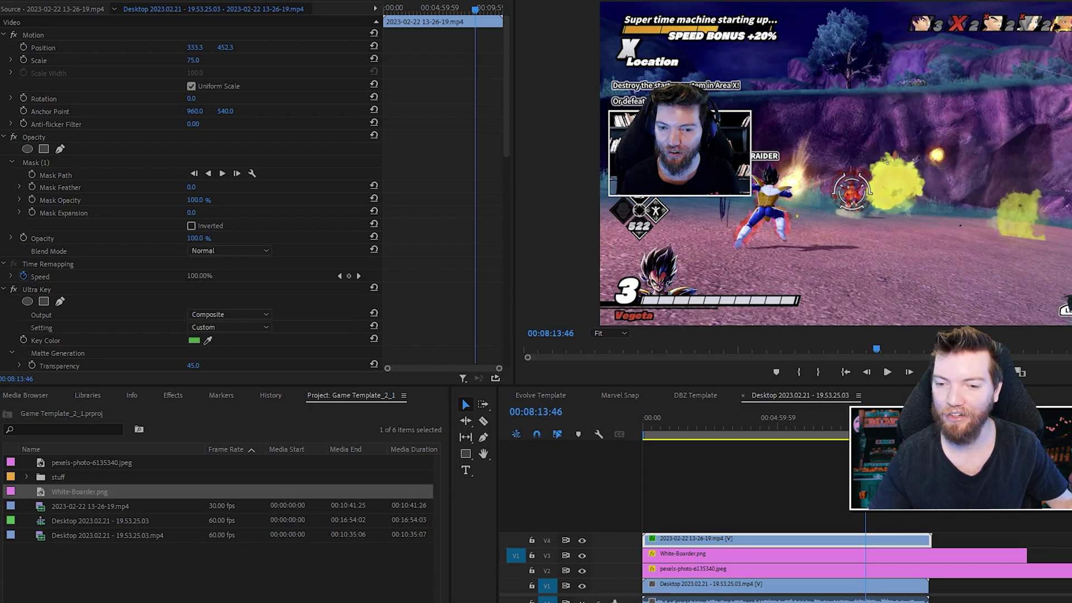
click(842, 414)
key(l)
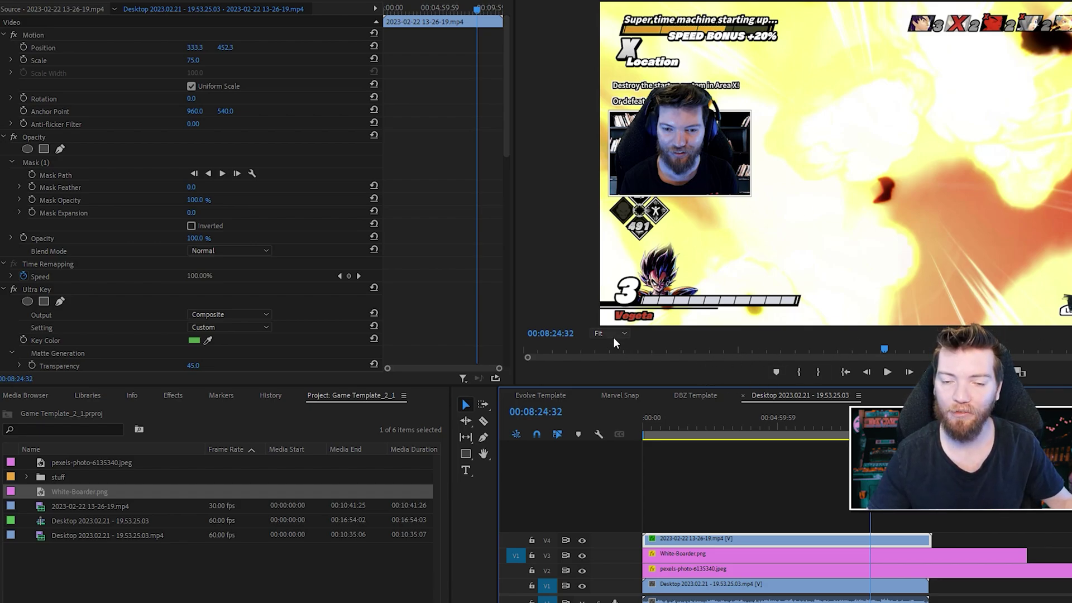
click(713, 429)
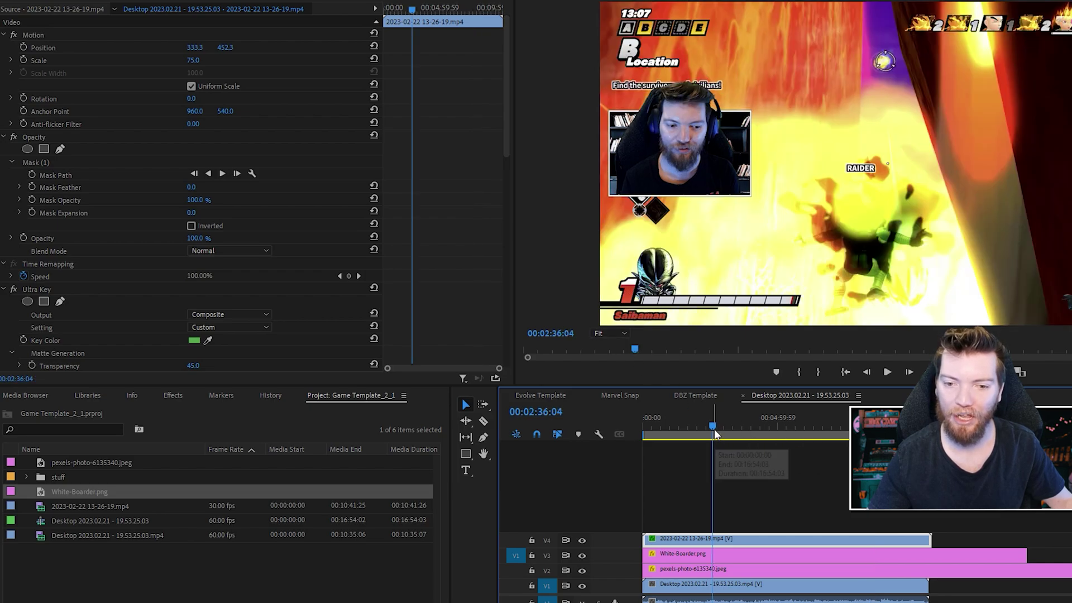
click(692, 395)
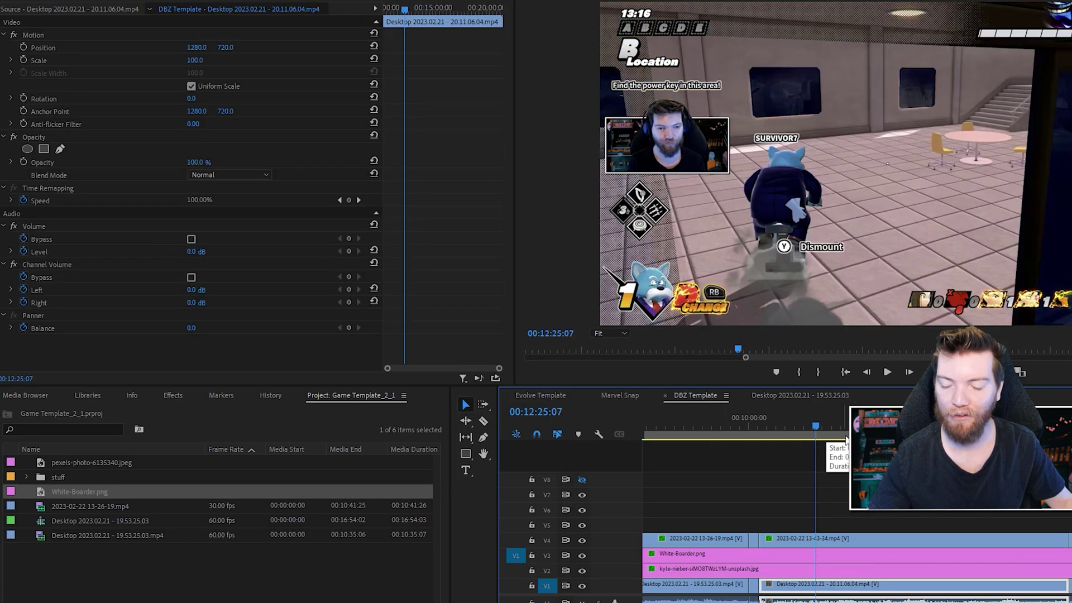
click(845, 430)
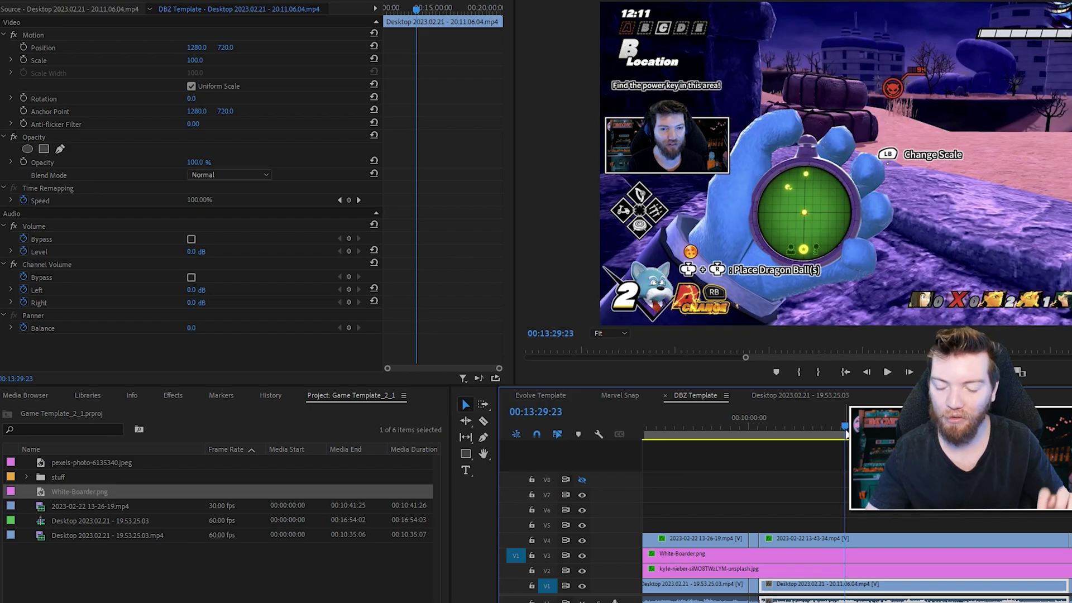
drag(847, 433, 904, 433)
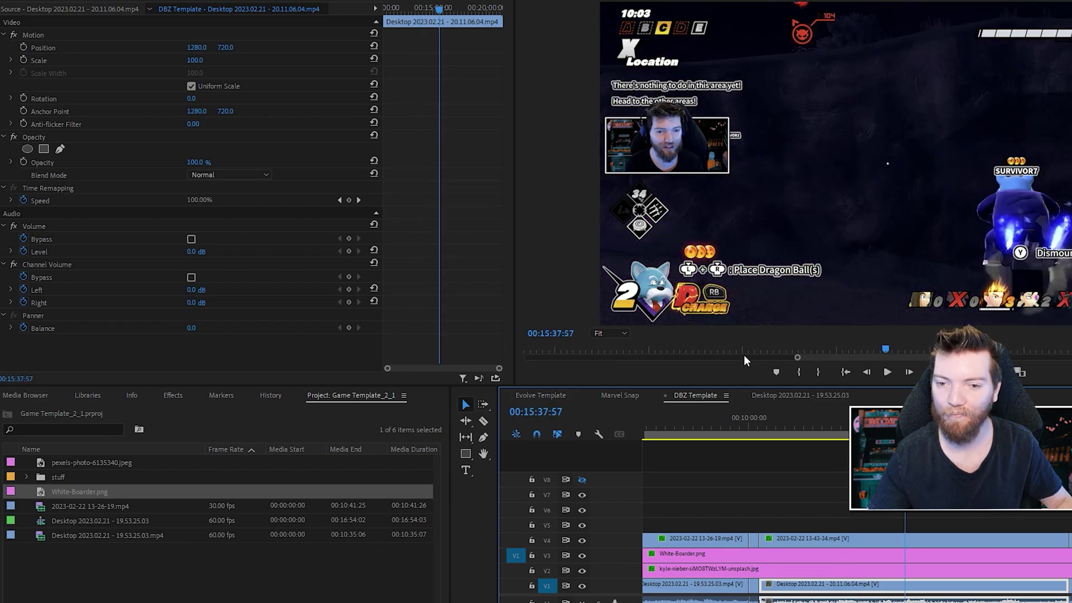
click(786, 394)
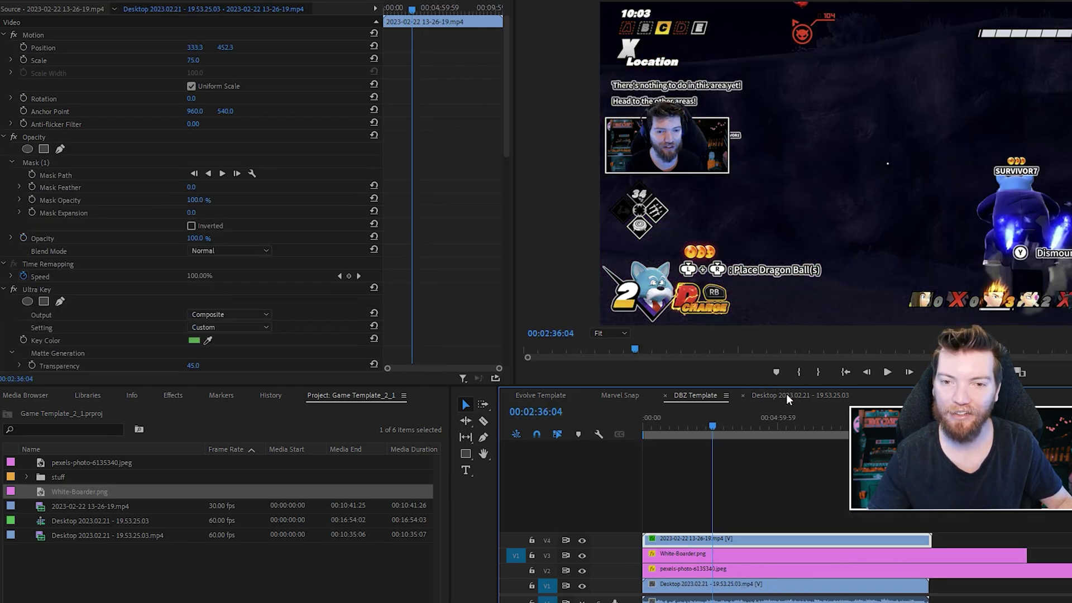
click(792, 434)
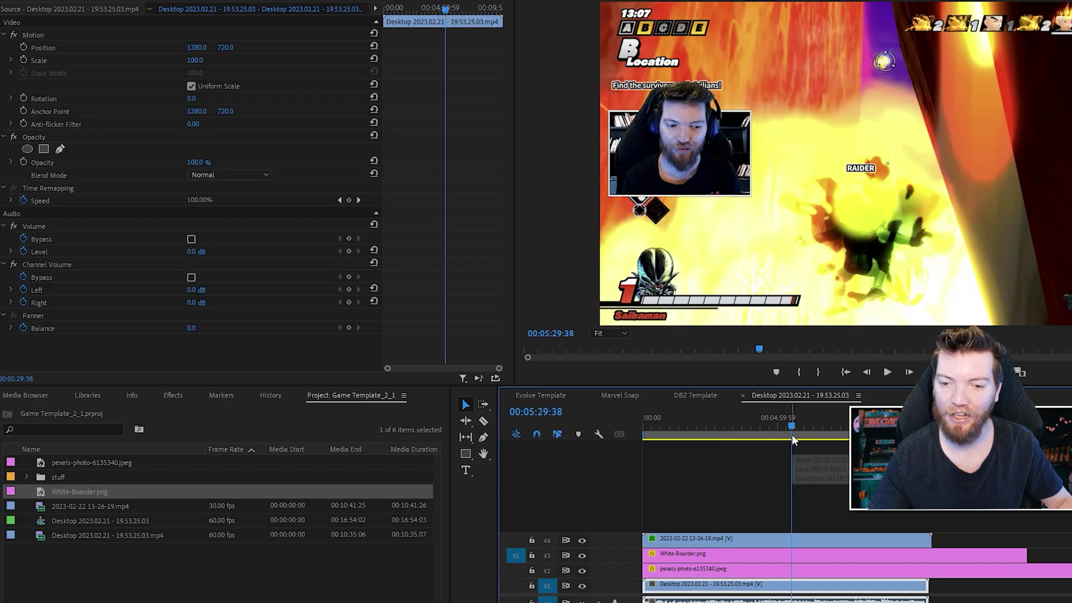
click(694, 394)
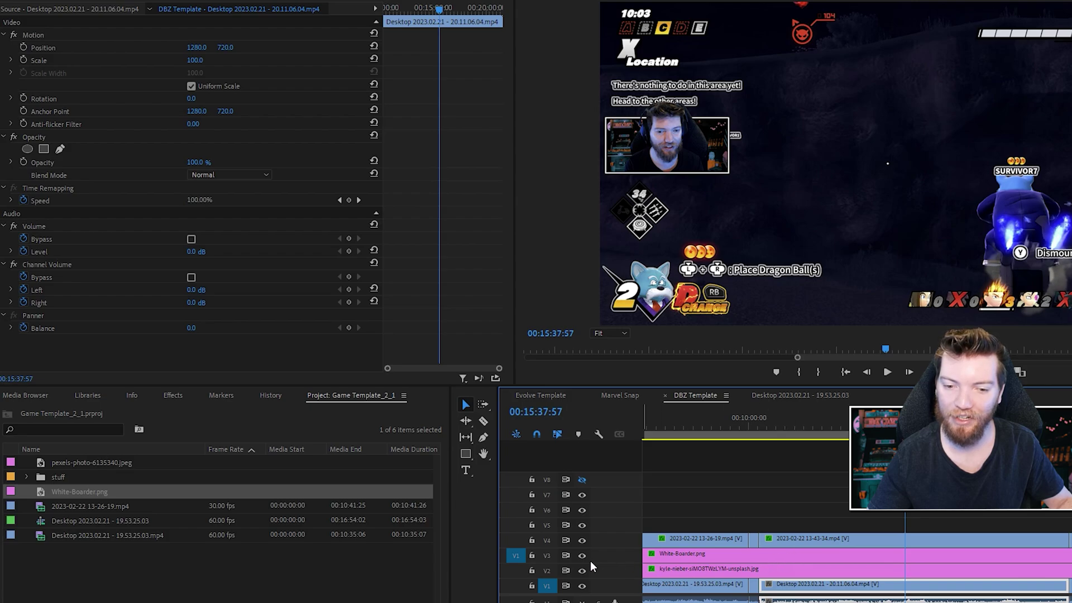
click(671, 559)
click(673, 573)
click(798, 540)
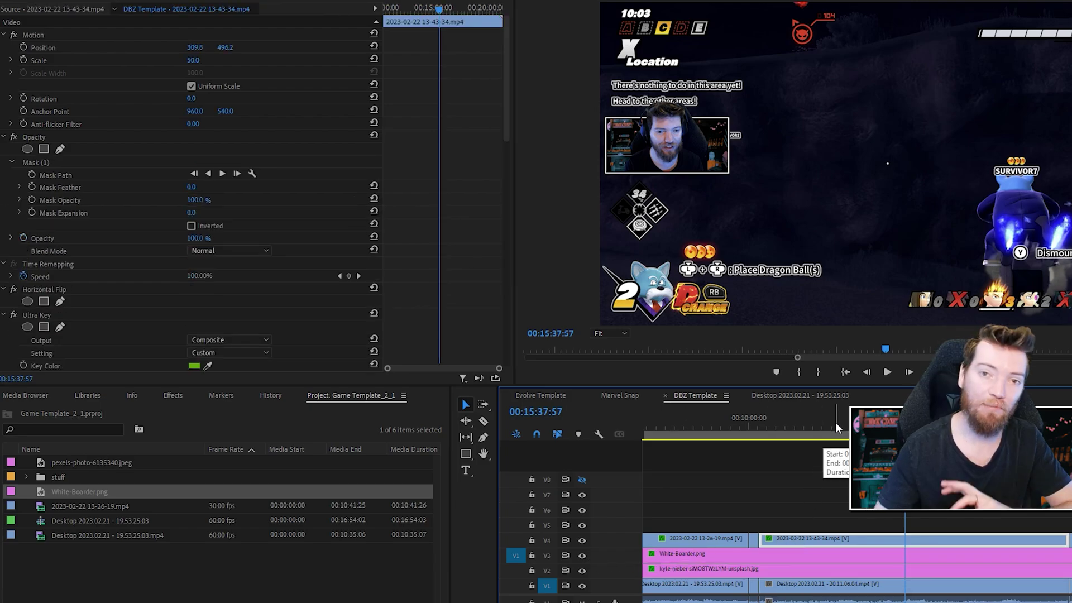
key(Home)
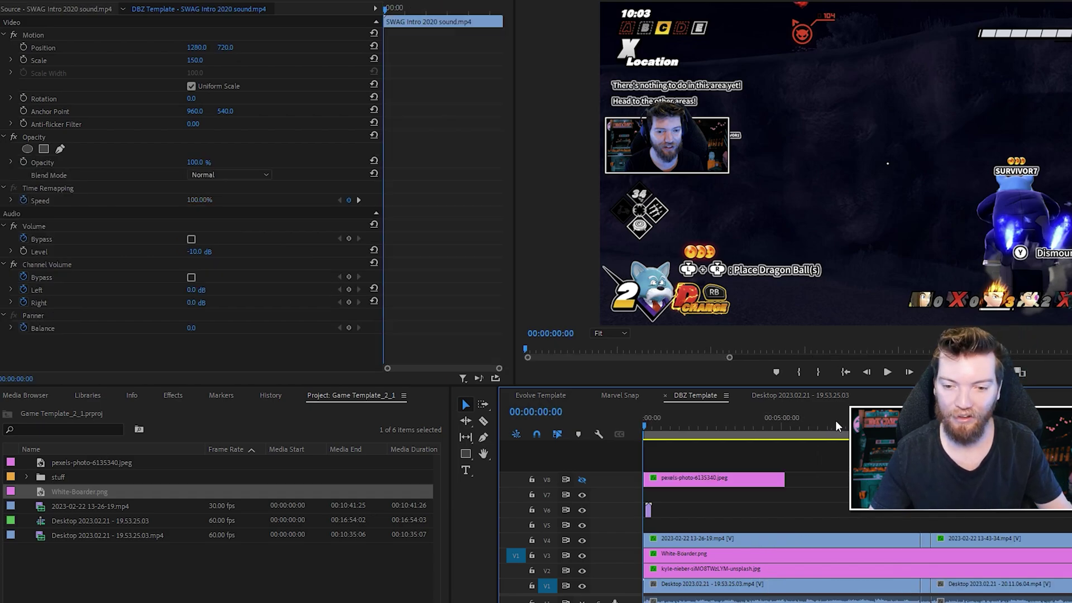
click(816, 406)
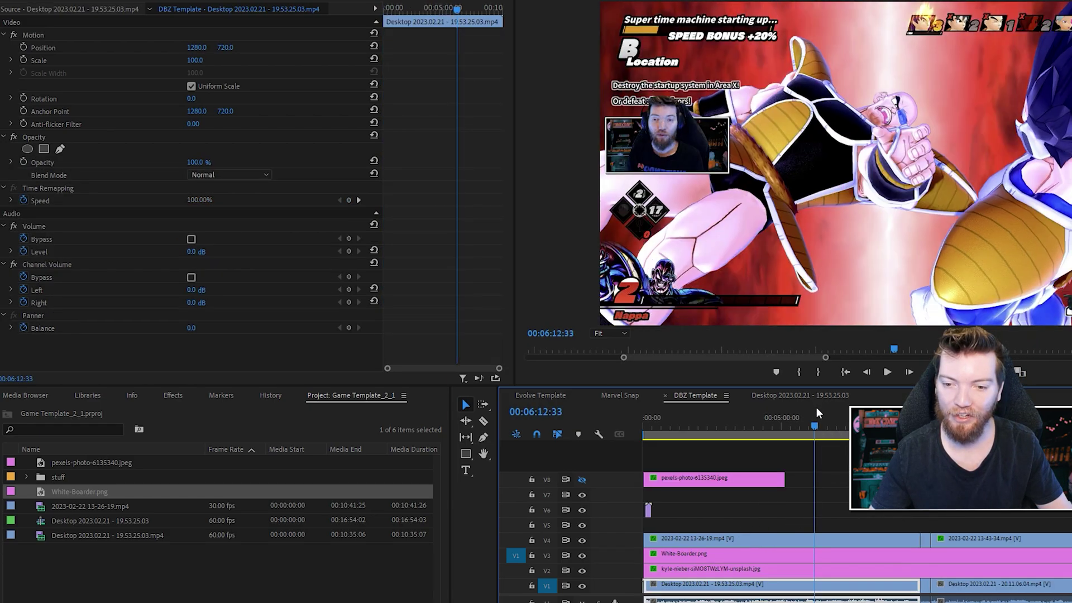
click(808, 539)
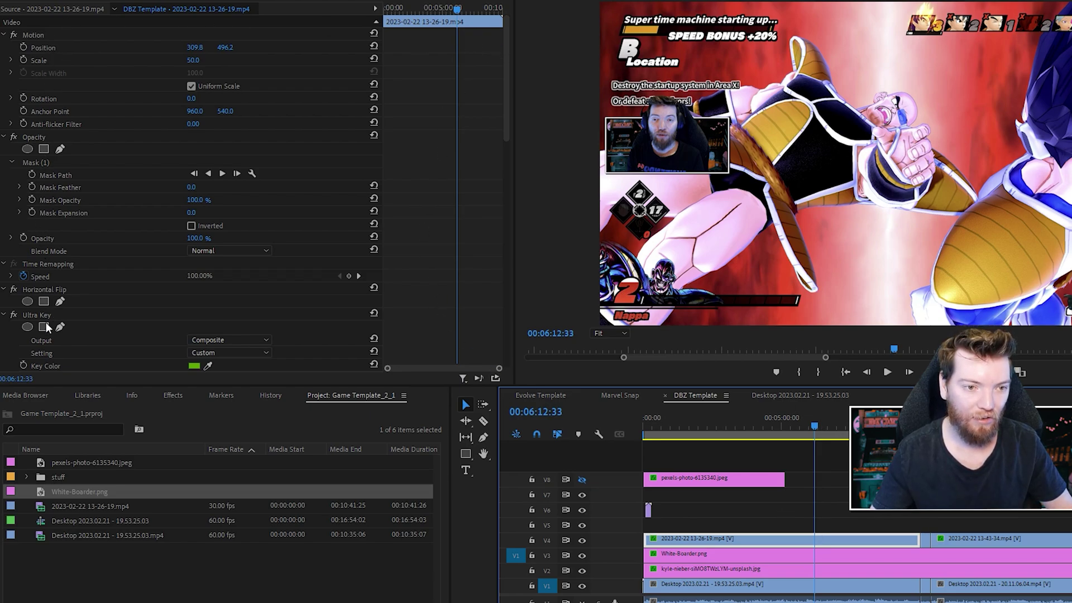
click(844, 426)
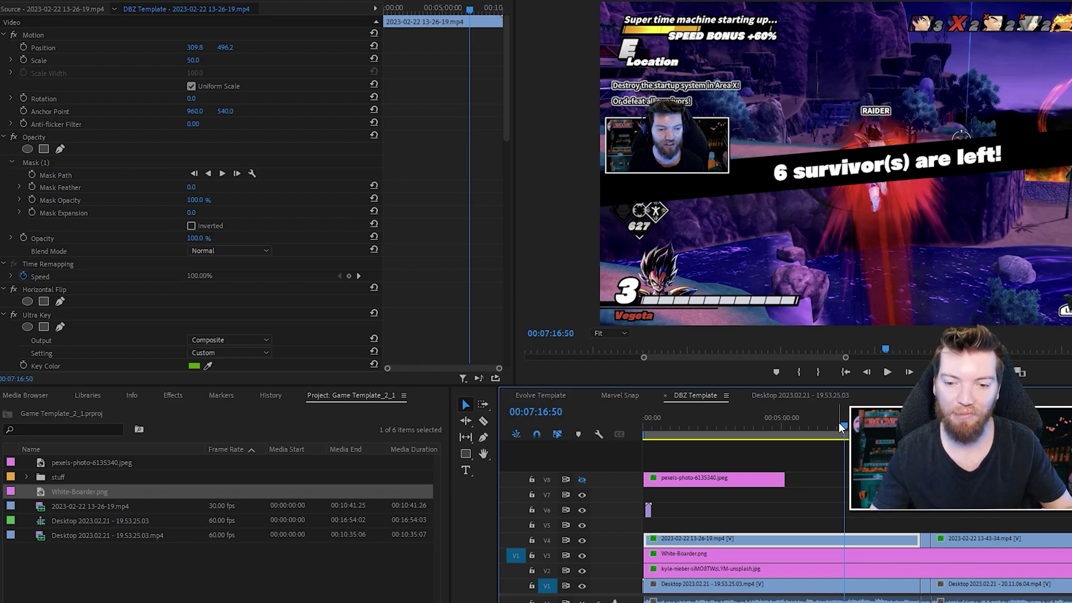
Step: Place the raw webcam on V5 and copy the V4 clip's Opacity, Horizontal Flip, Ultra Key and Lumetri Color
drag(109, 511, 832, 523)
click(766, 544)
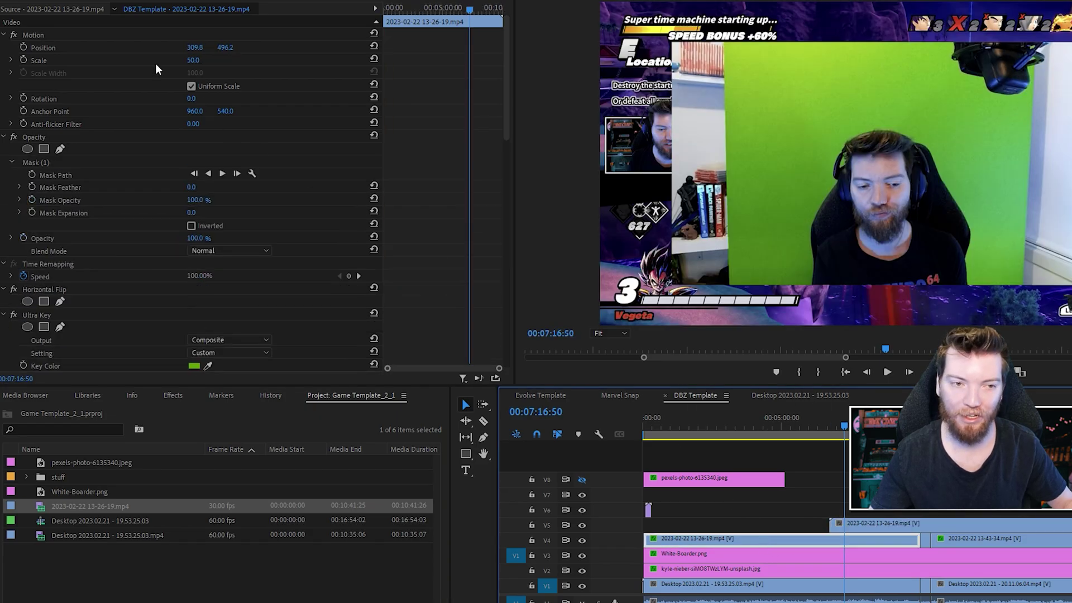
click(42, 34)
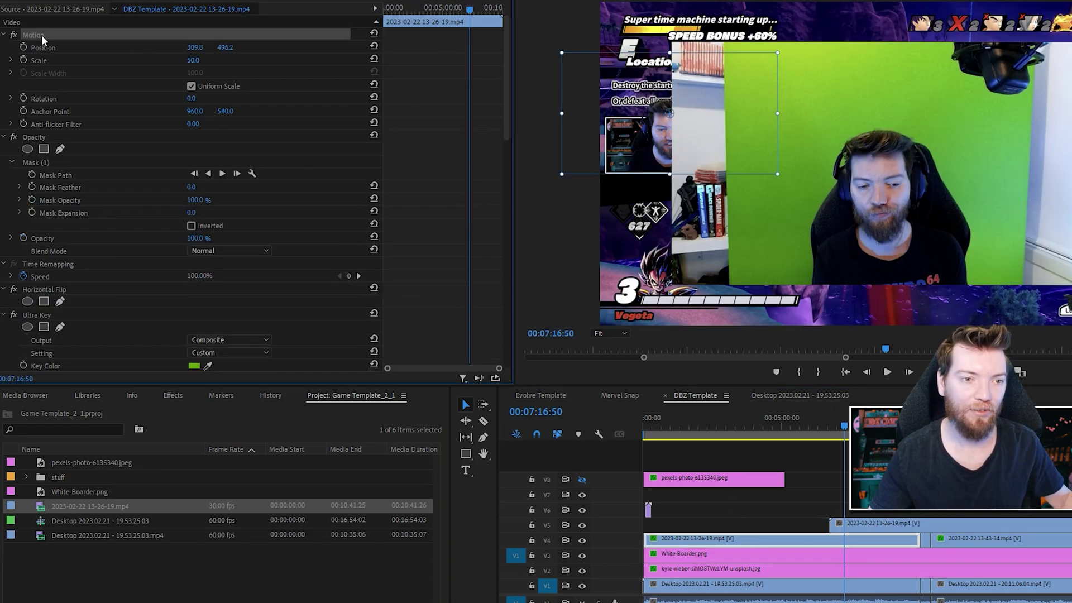
click(49, 136)
click(48, 288)
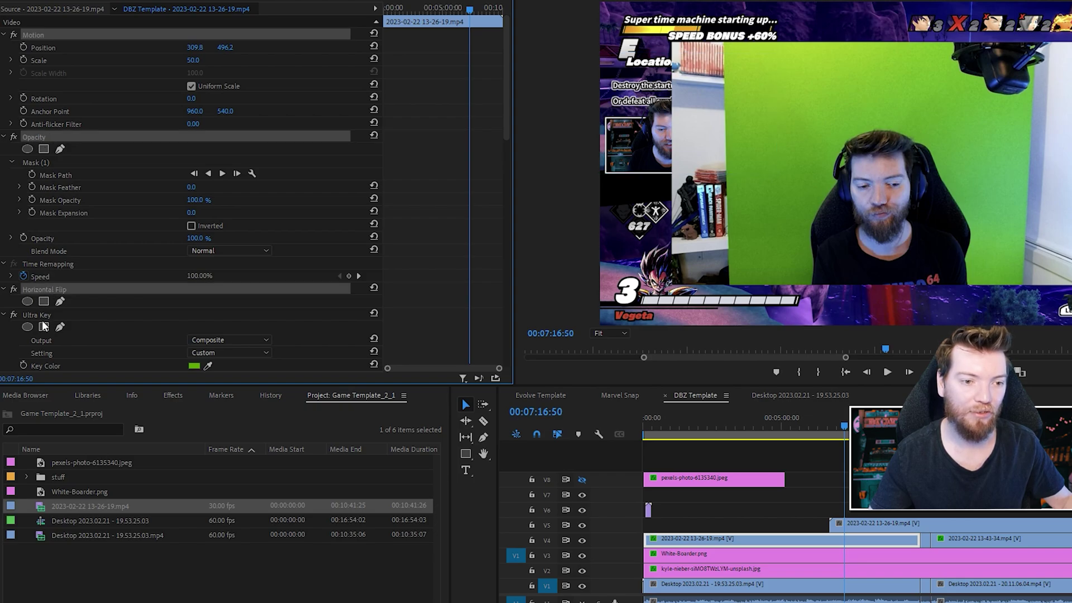
click(42, 315)
drag(504, 91, 518, 263)
click(56, 294)
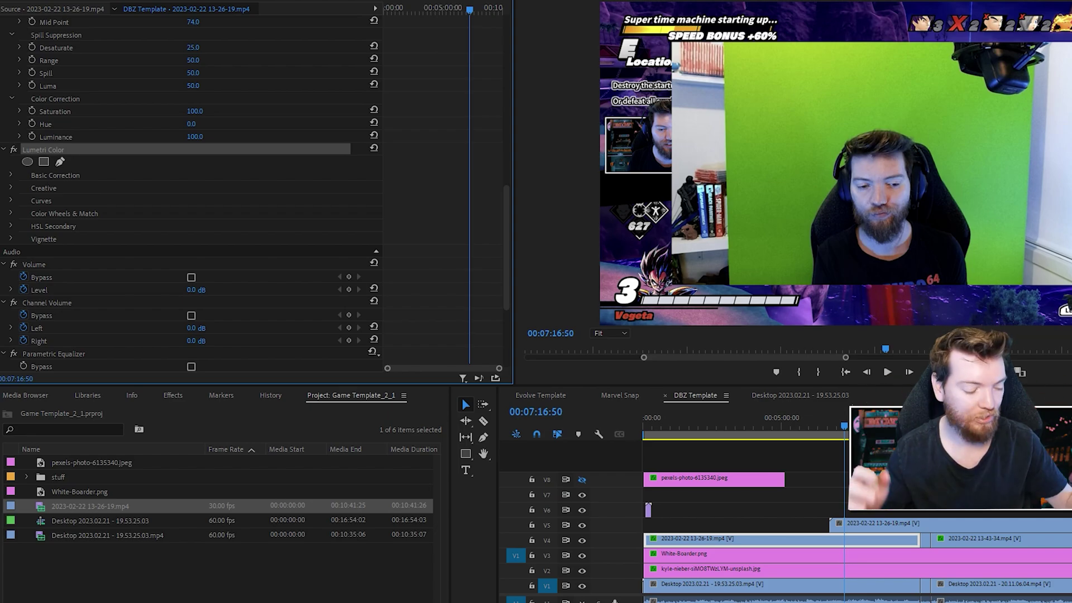
Step: Paste the copied effects onto the new V5 webcam clip and check it at 00:07:44:23
click(868, 523)
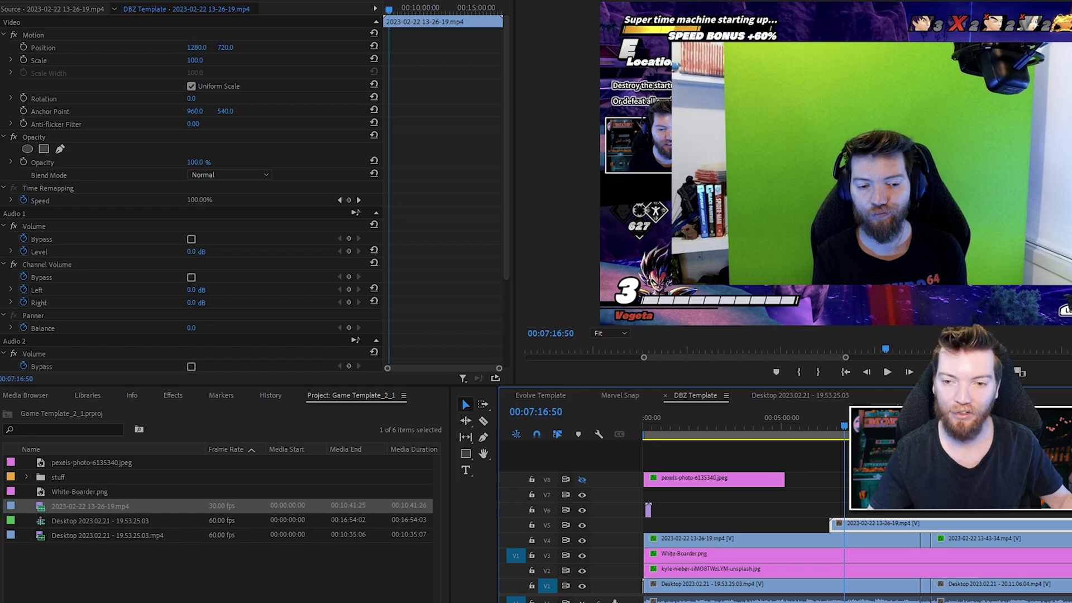
click(858, 427)
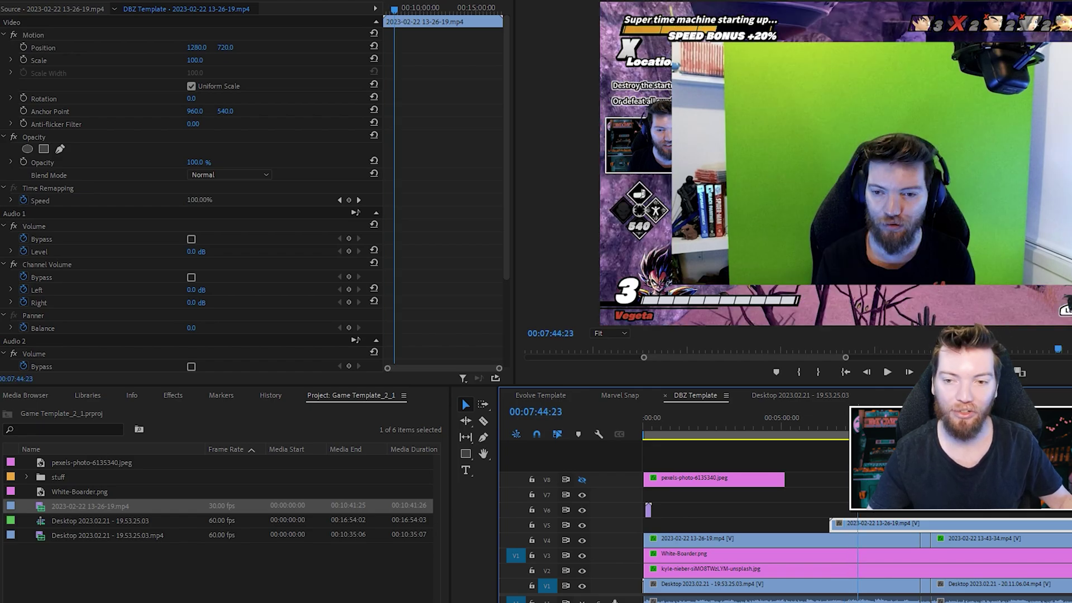
key(ctrl+z)
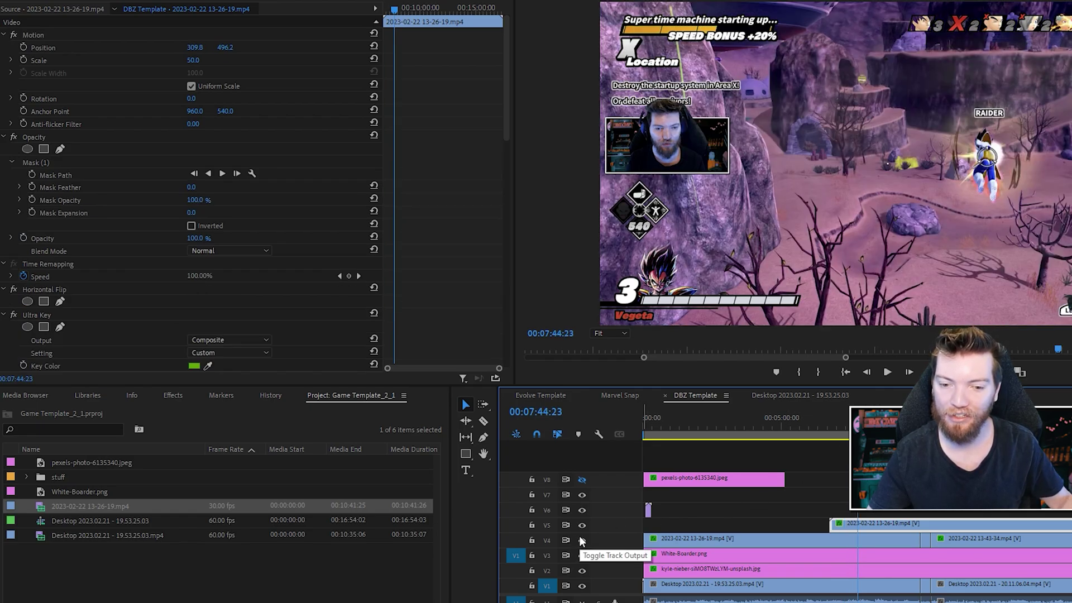